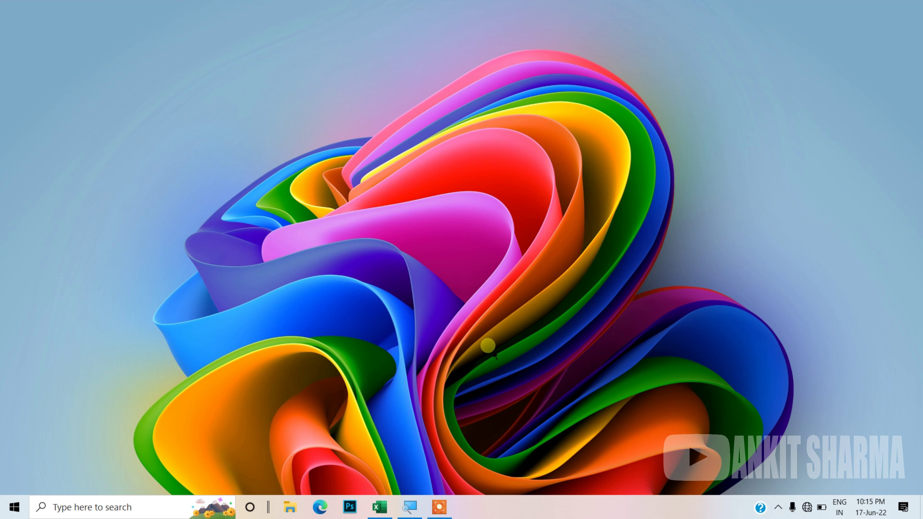
Restore the Excel lookup workbook window from the taskbar.
click(379, 508)
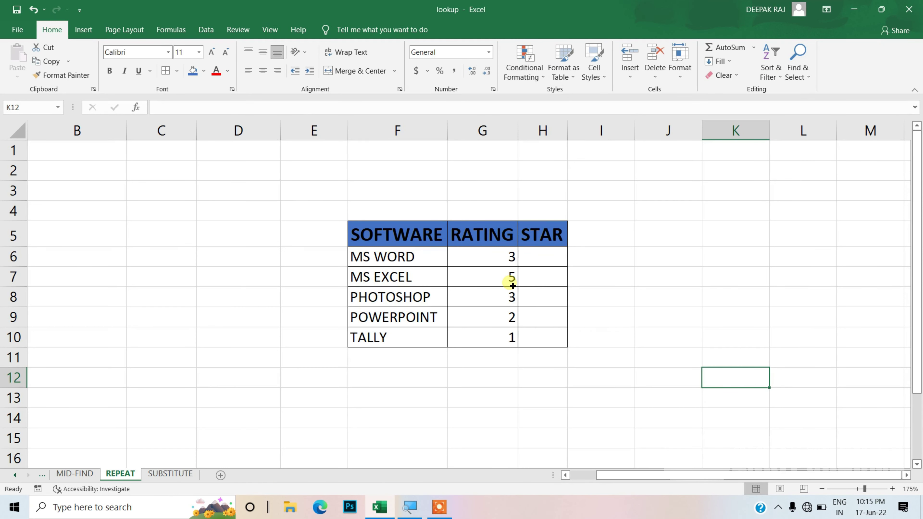
click(512, 285)
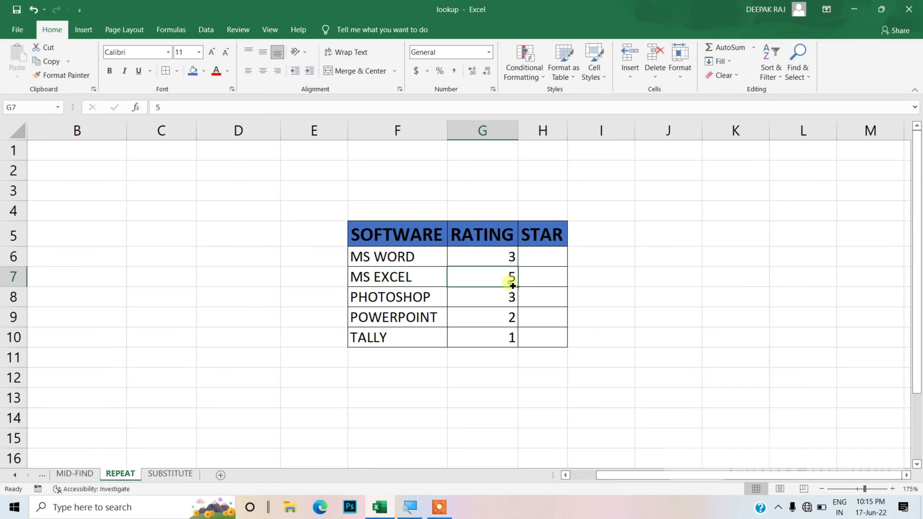
click(623, 275)
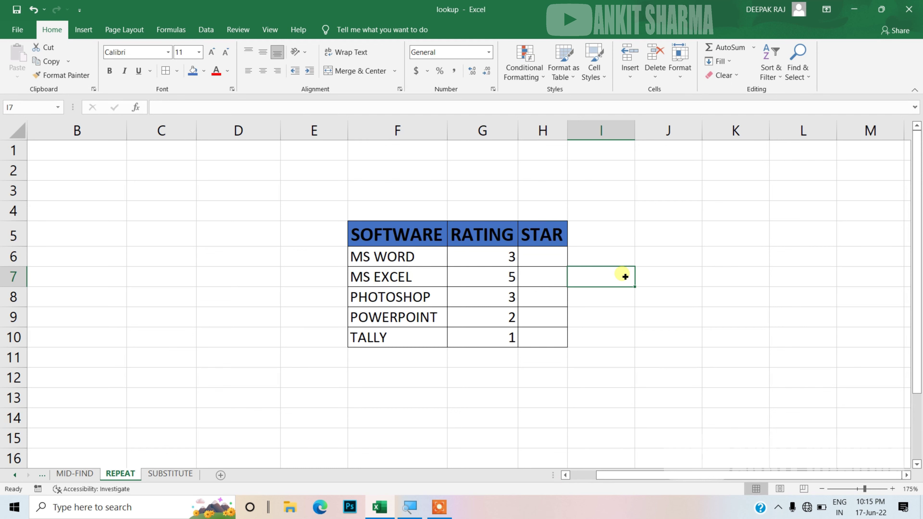
ctrl+scroll(624, 277, up, 1)
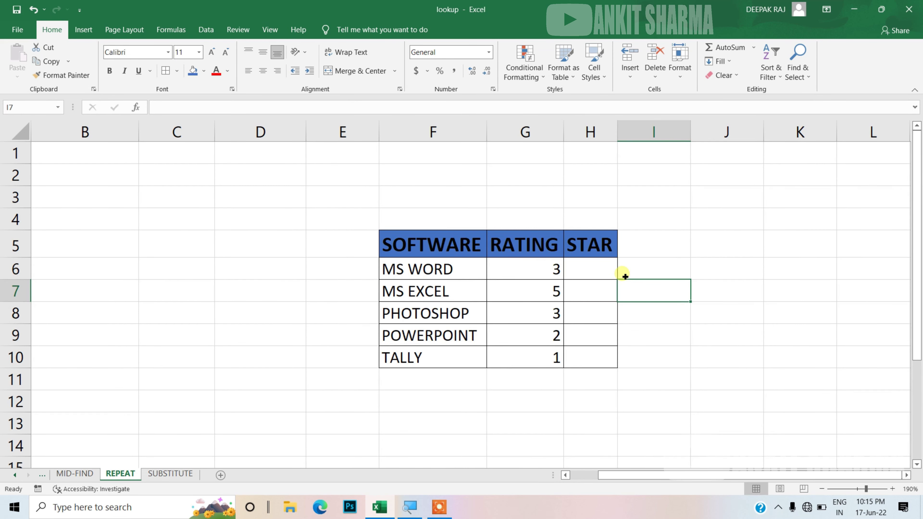
click(611, 273)
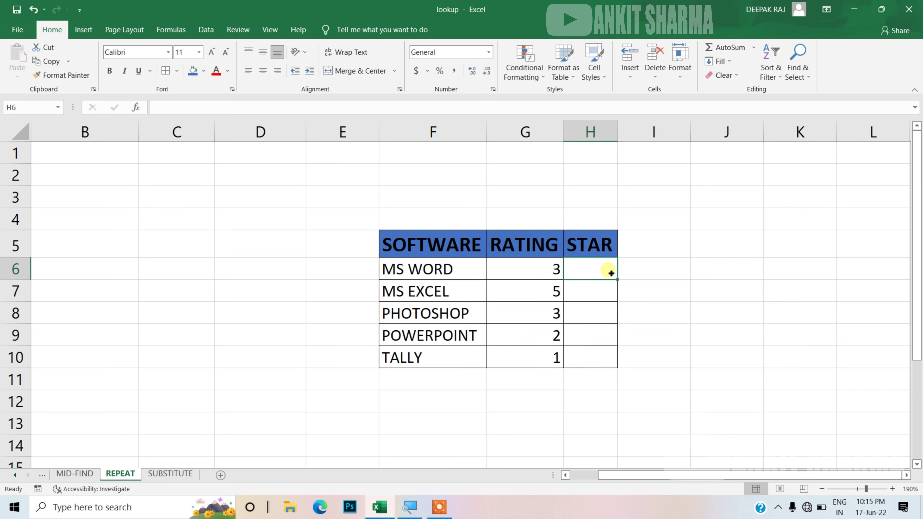
Enter =REPT("*",G6) in H6 so the MS WORD rating displays as ***.
text(=)
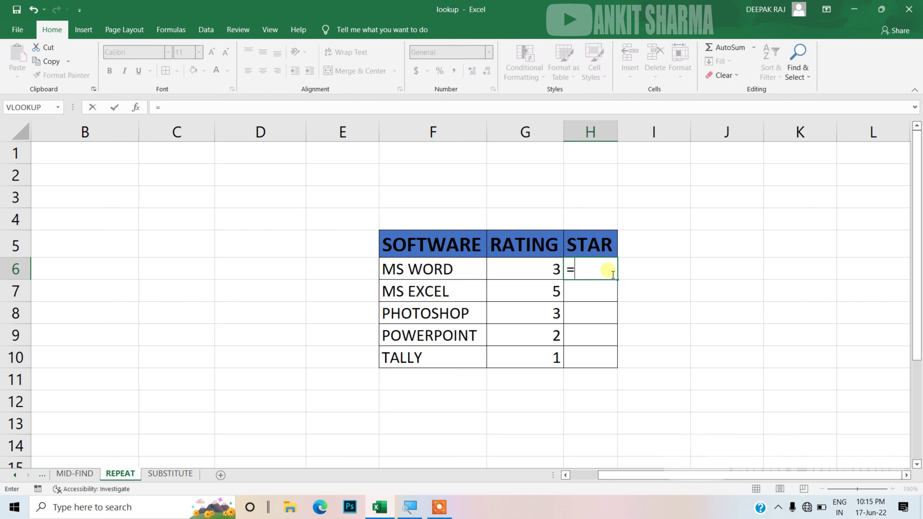
text(RE)
key(Down)
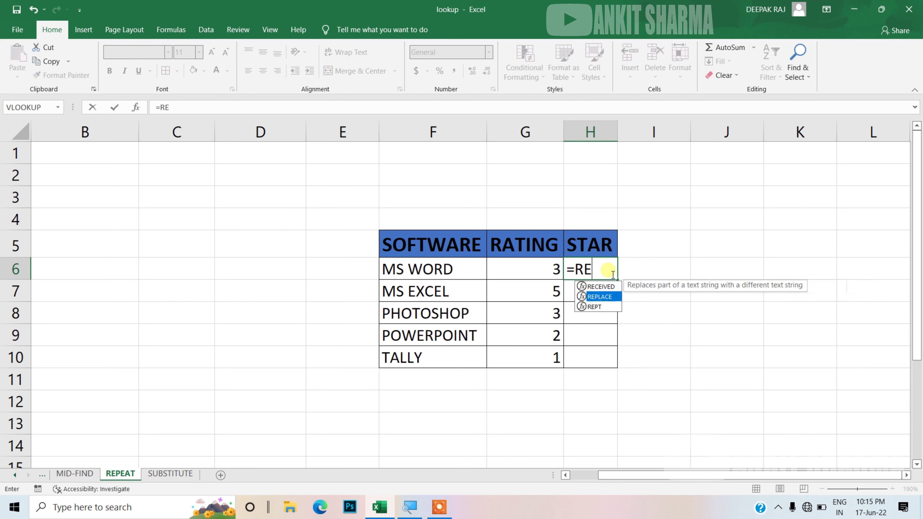
key(Down)
key(Tab)
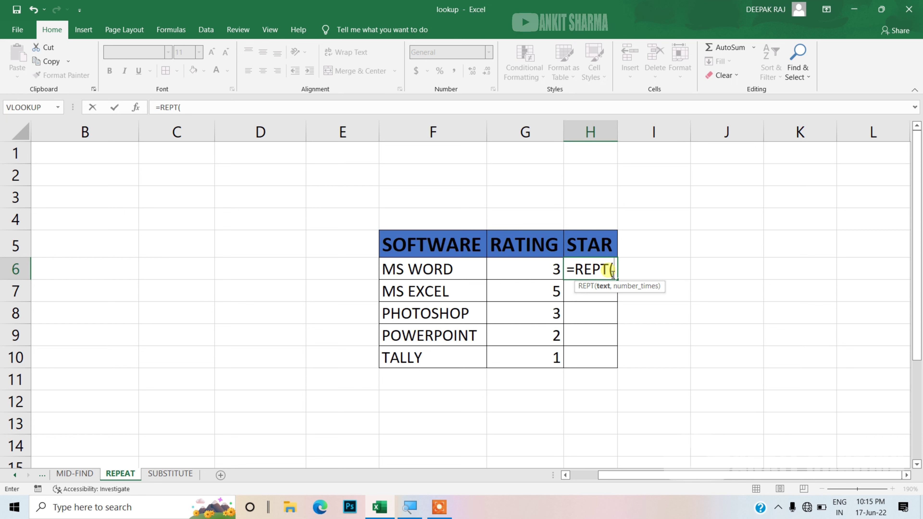
text("*)
text(",)
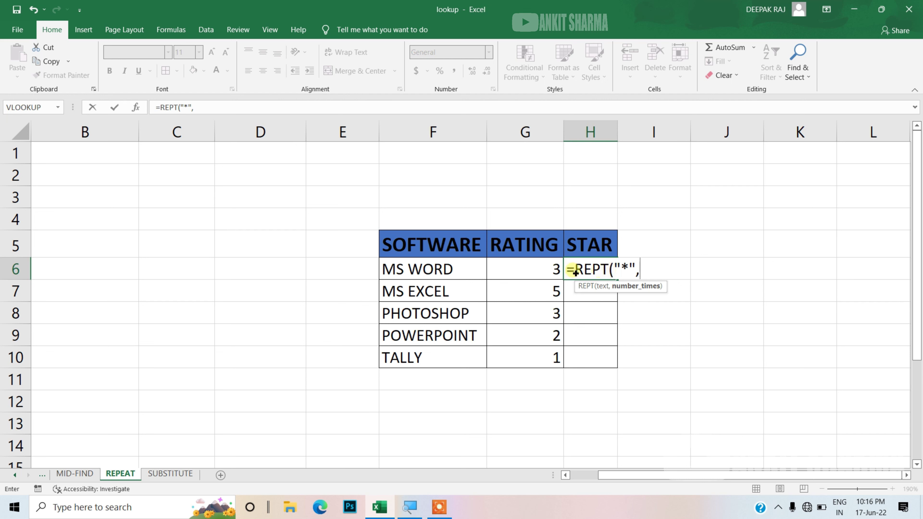
click(513, 273)
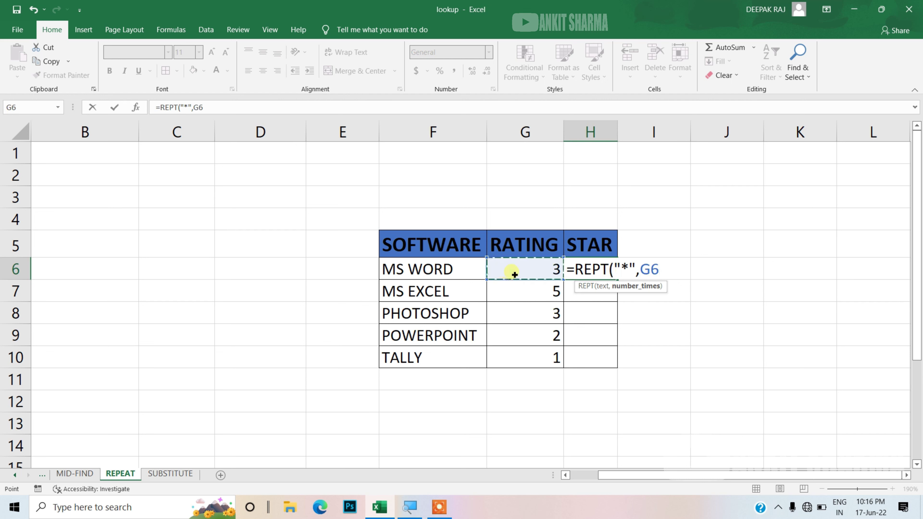
text())
key(Return)
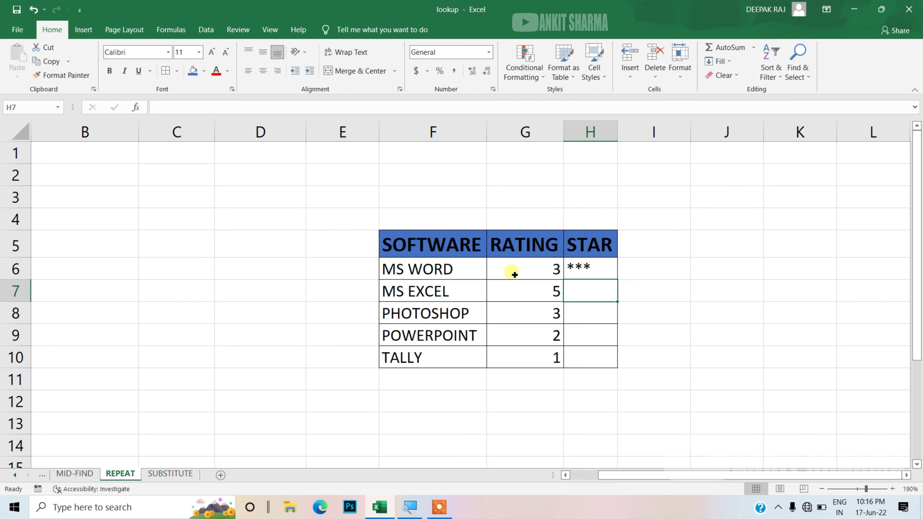
click(590, 268)
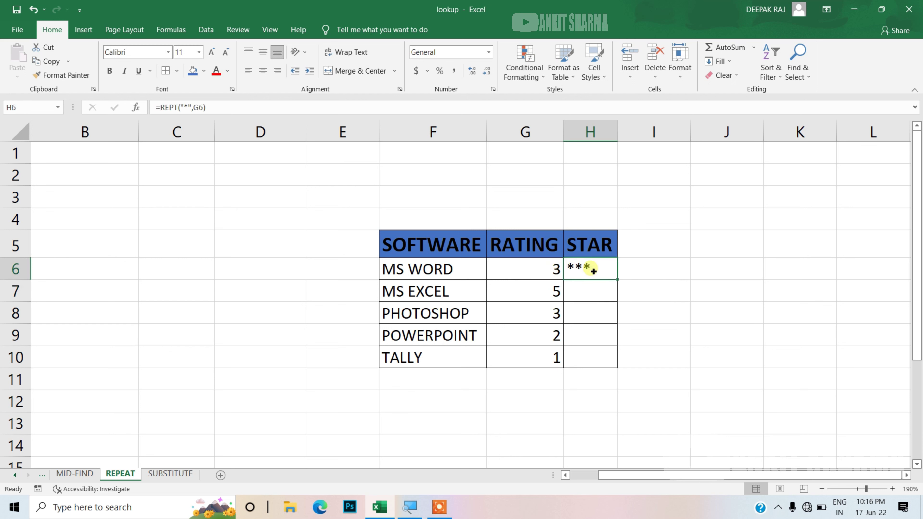
Fill H6's star formula down to H10 and centre the STAR column.
double_click(618, 280)
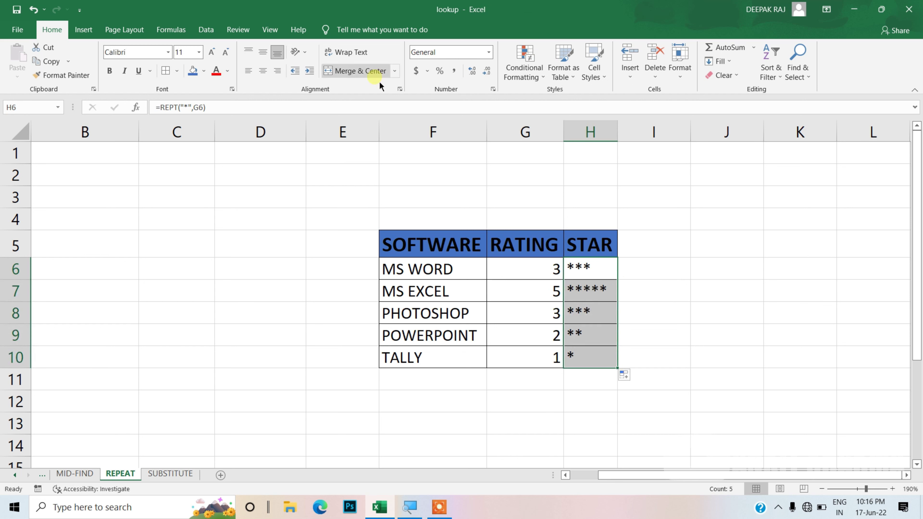
click(263, 71)
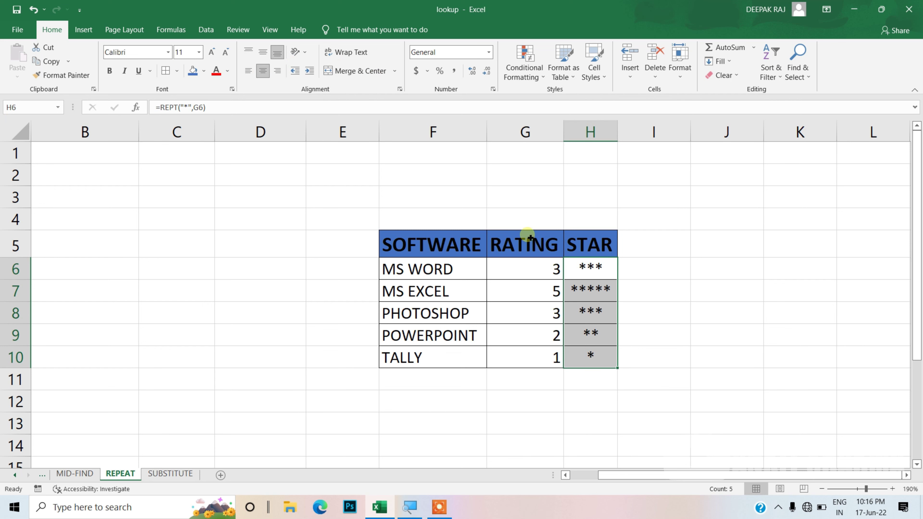
scroll(529, 237, up, 1)
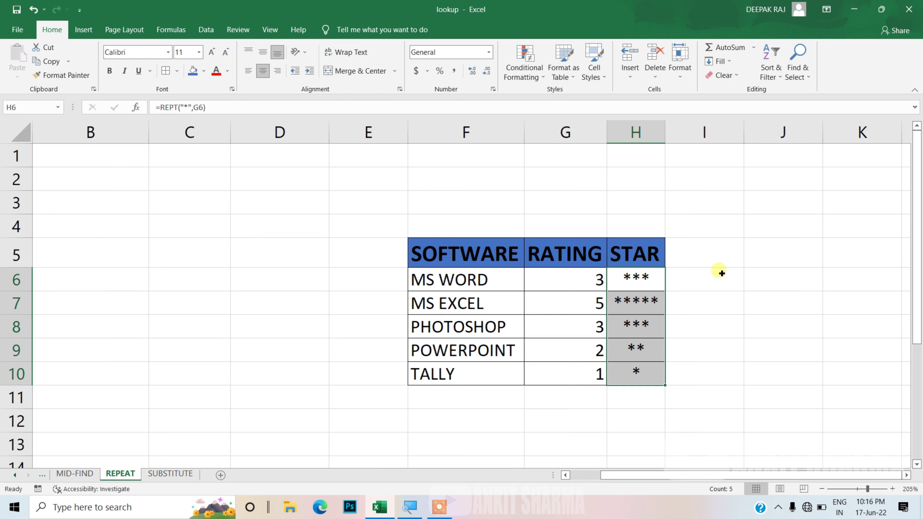
click(695, 283)
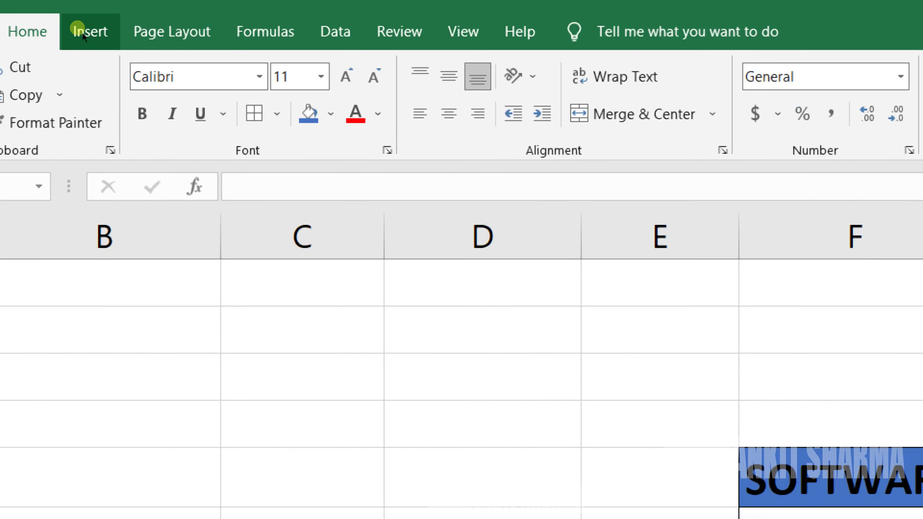
Insert the Wingdings star symbol (character code 00AF) into cell I6.
click(83, 30)
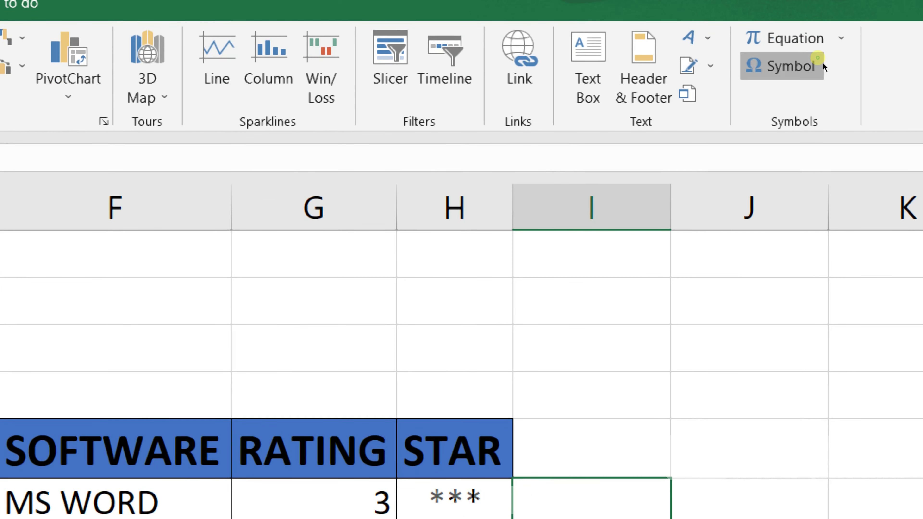
click(822, 63)
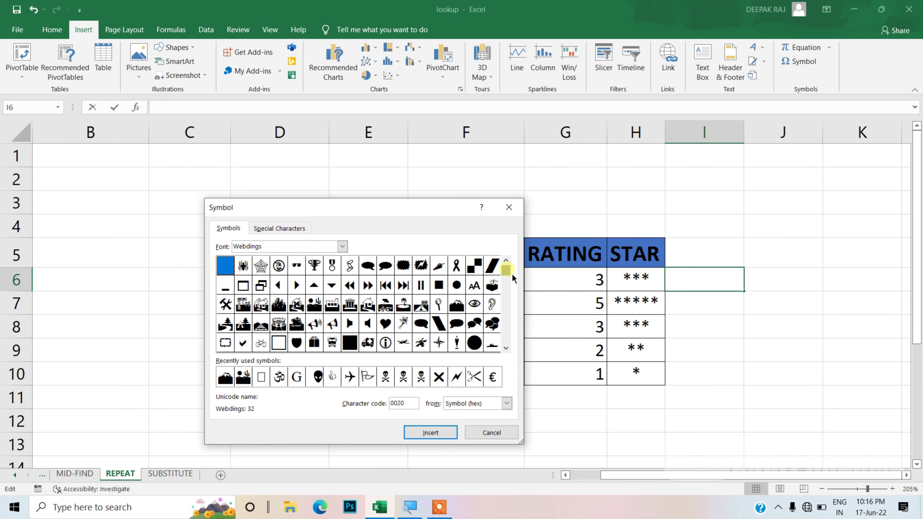
drag(512, 295, 512, 303)
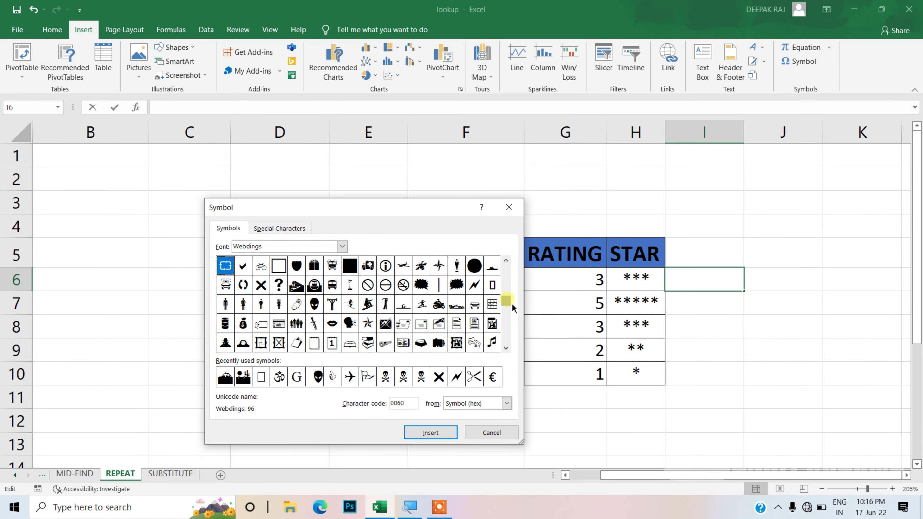
click(343, 247)
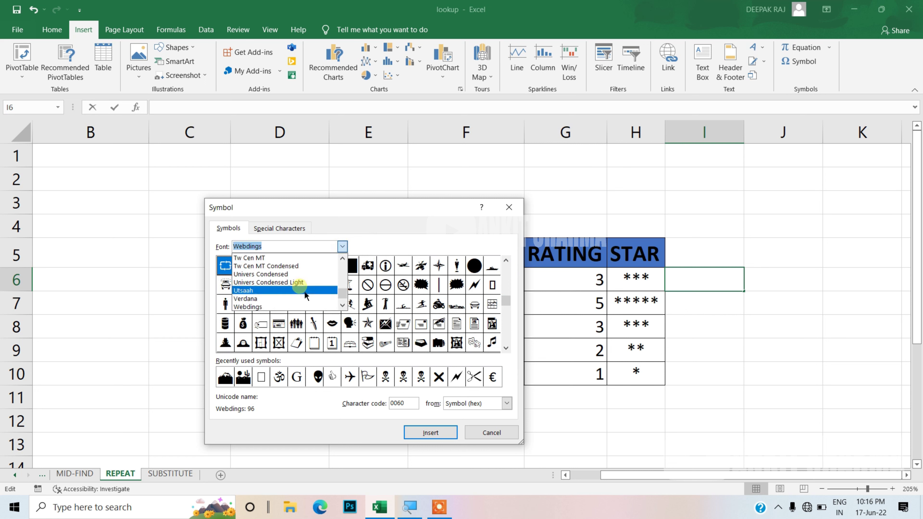
scroll(339, 297, down, 1)
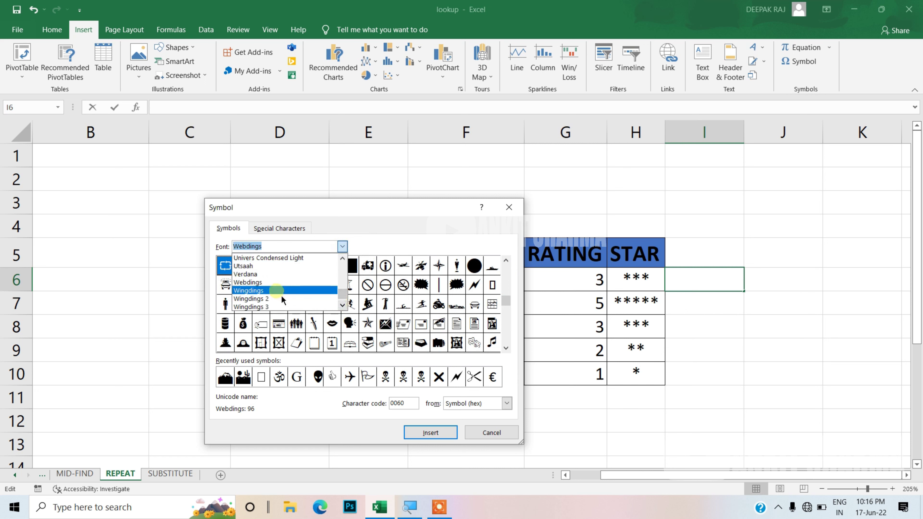
click(276, 290)
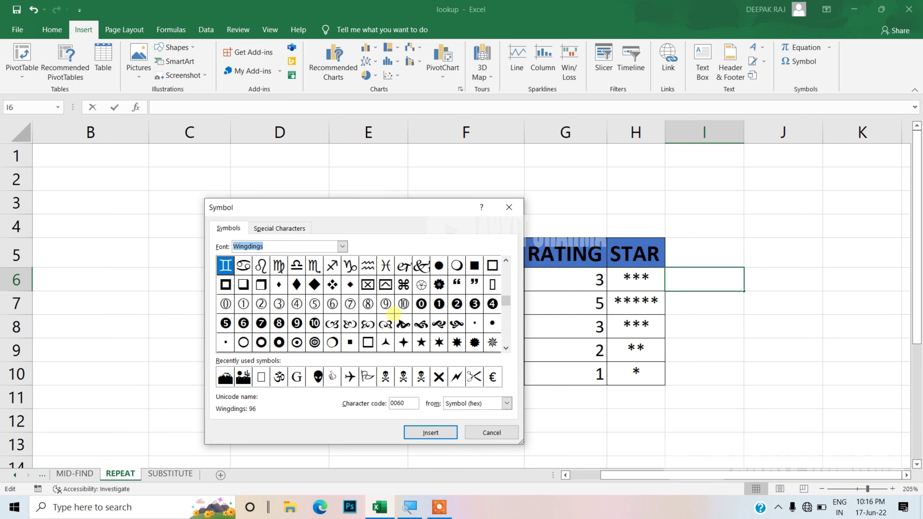
click(497, 346)
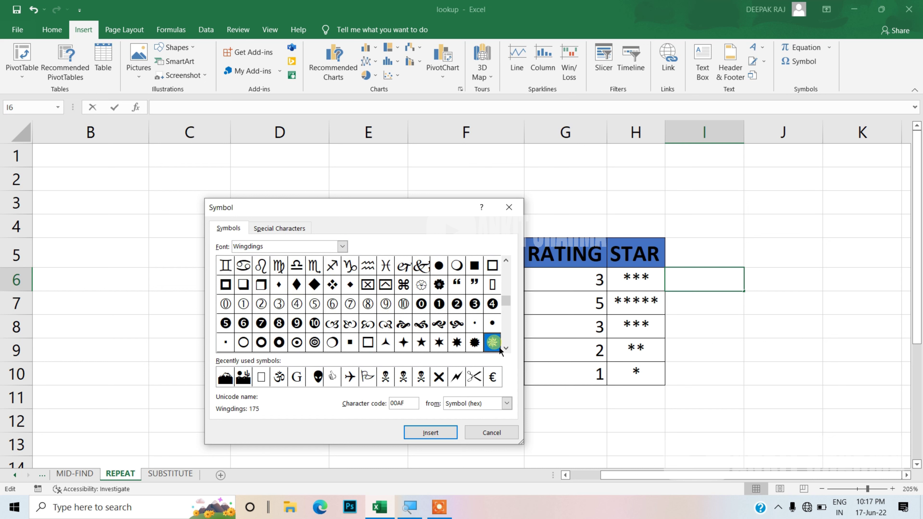
click(453, 434)
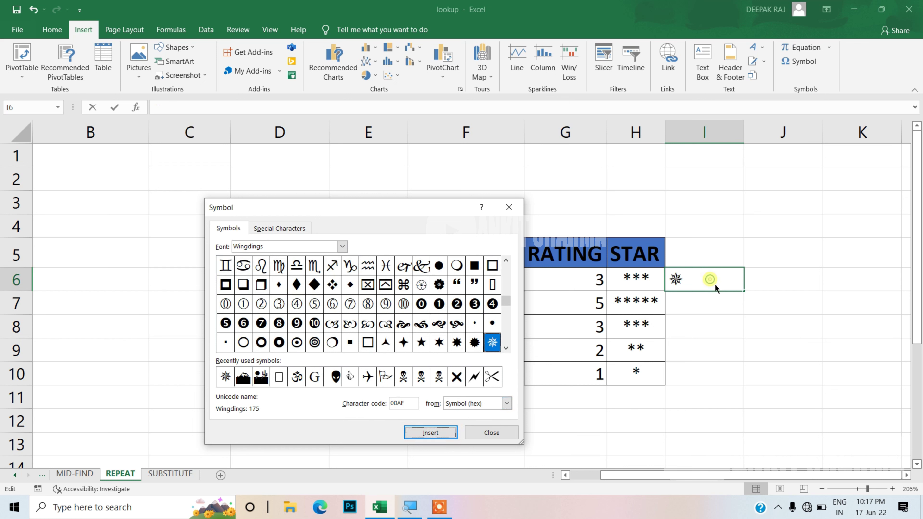
click(510, 436)
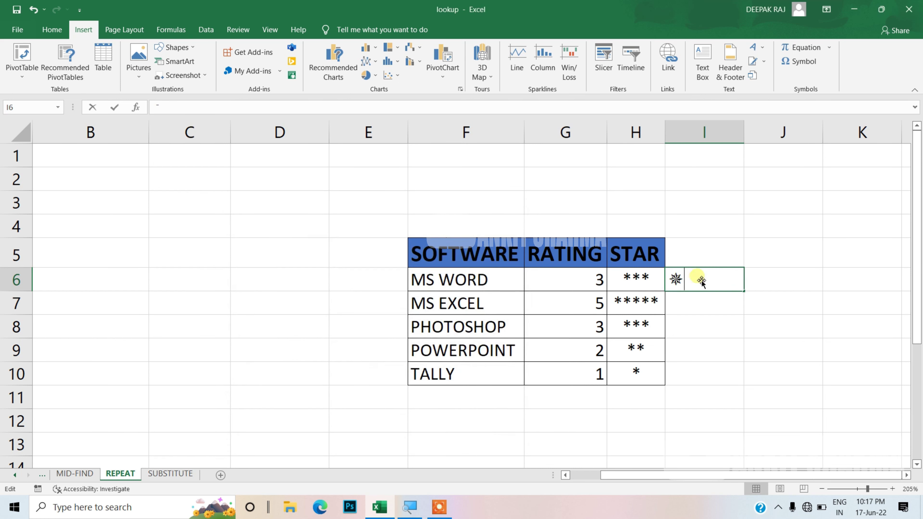
Replace the asterisk in H6's REPT formula with the star character ¯.
drag(690, 283, 668, 280)
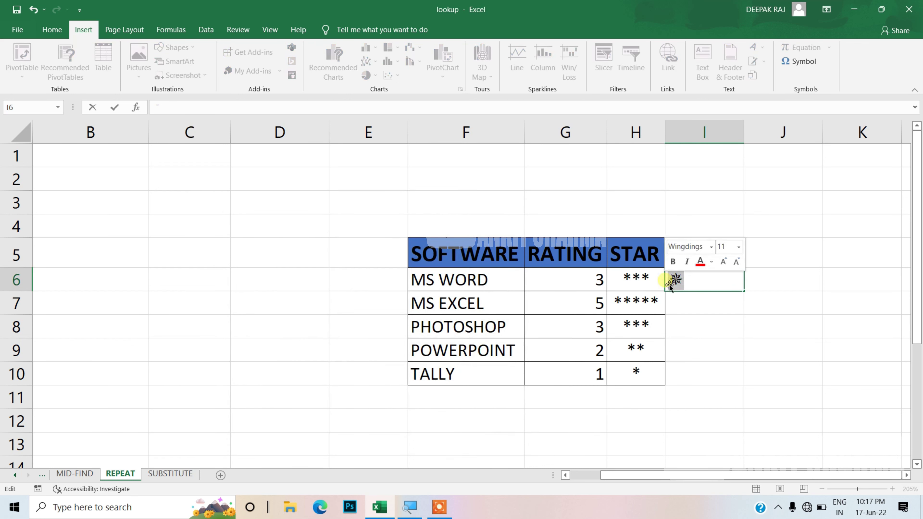
double_click(648, 280)
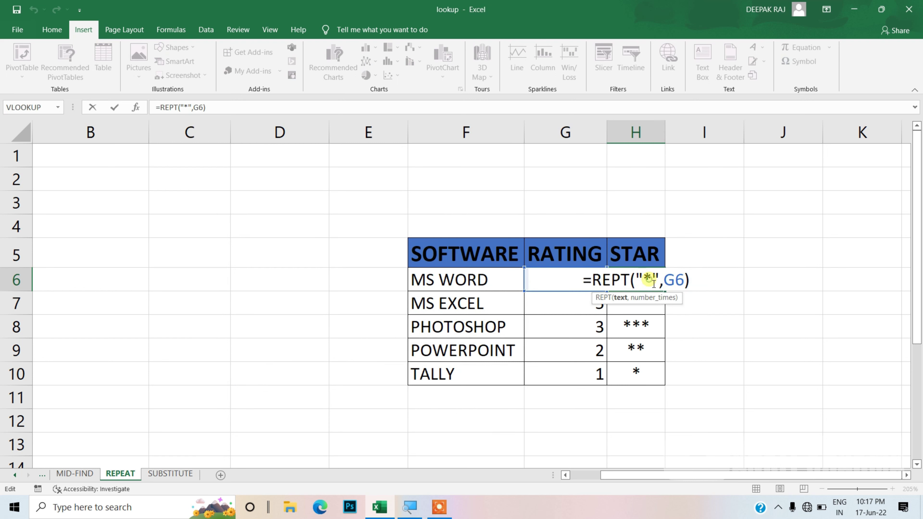
double_click(651, 283)
text(¯)
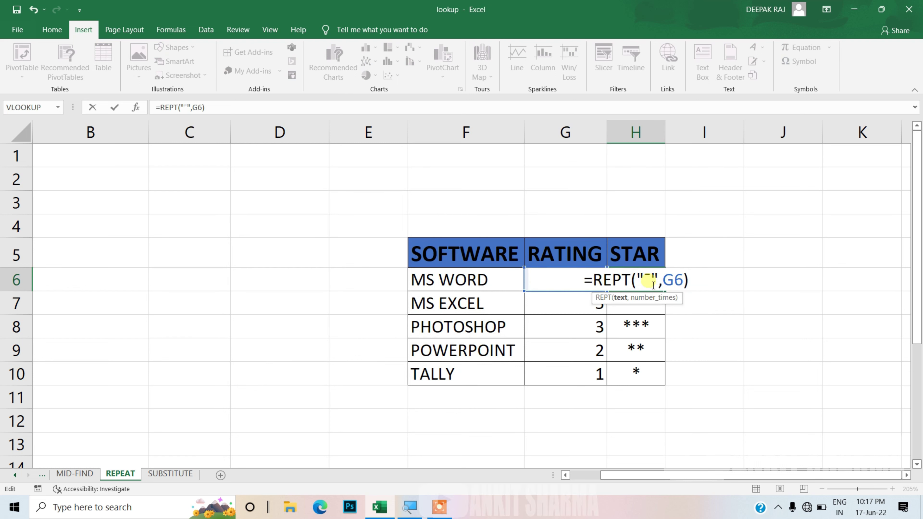
key(Return)
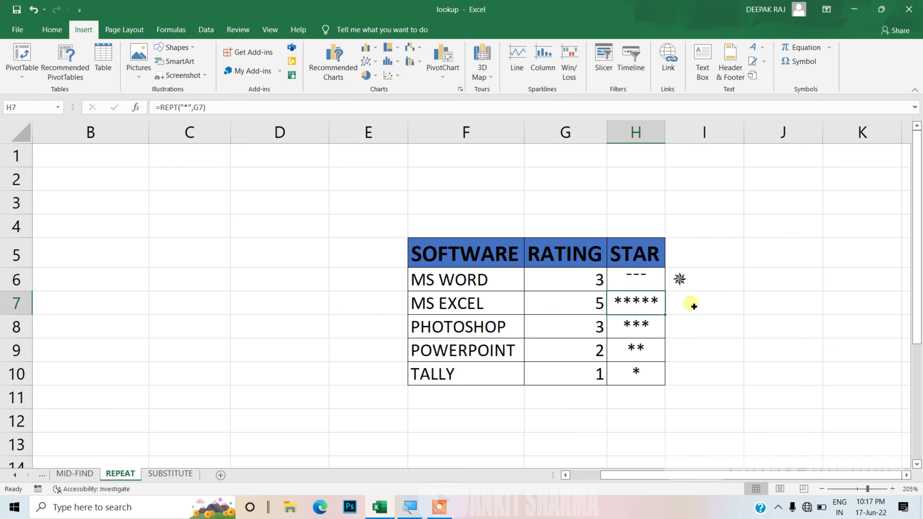
click(649, 284)
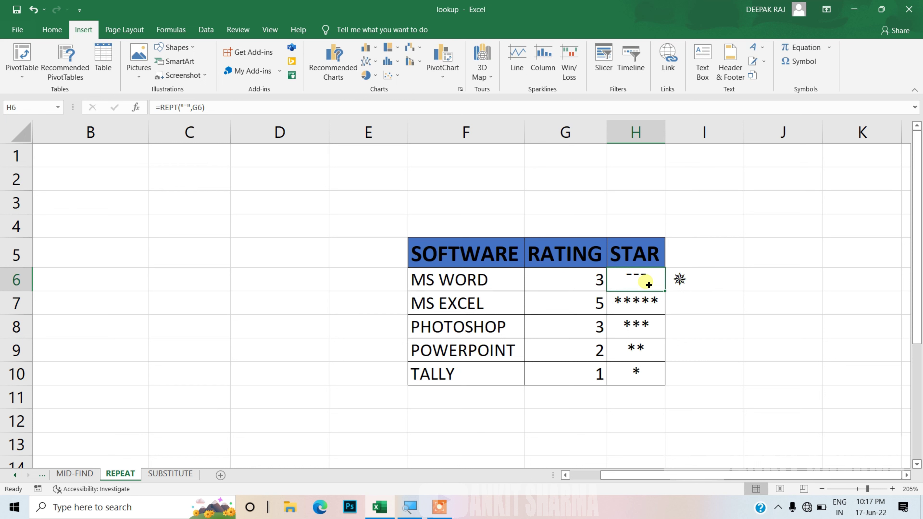
Bring up the Symbol dialog on the Wingdings set while H6's formula is being edited.
click(59, 38)
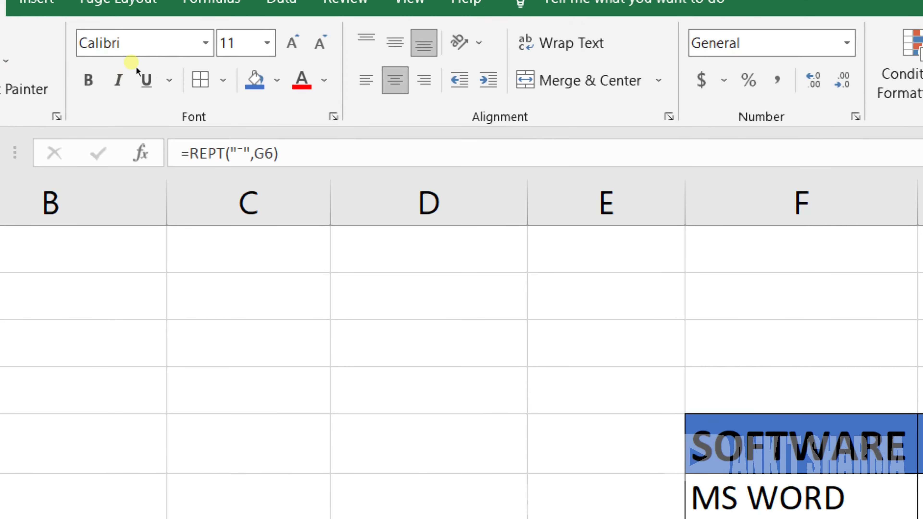
click(174, 56)
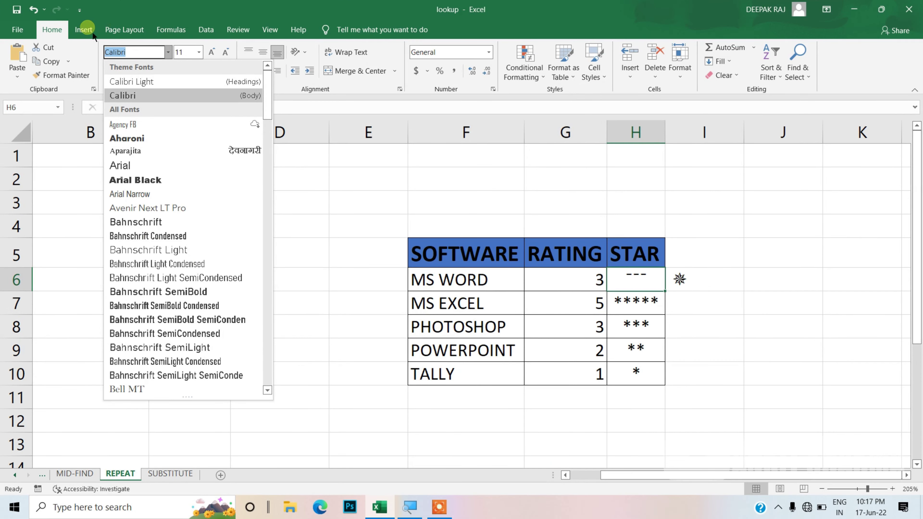
click(84, 29)
click(804, 65)
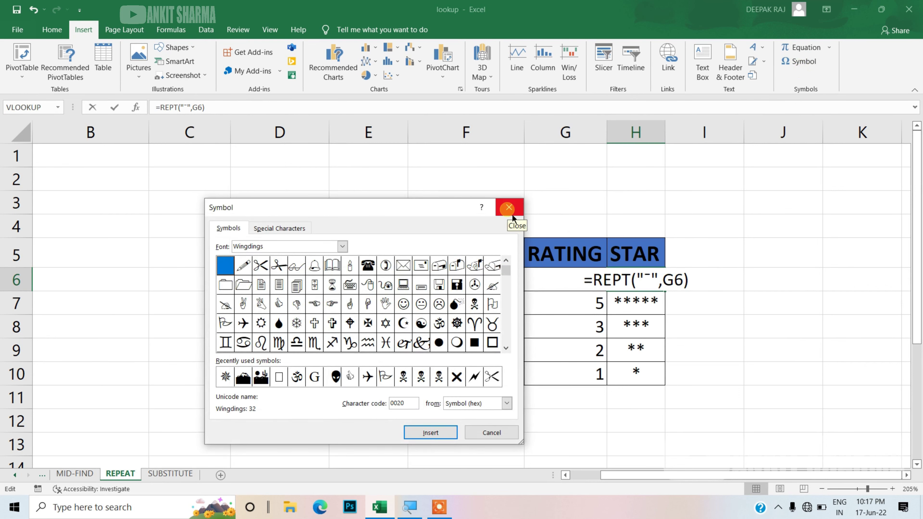
Dismiss the Symbol dialog, commit H6's formula, and select the H6:H10 rating cells.
click(512, 215)
click(52, 29)
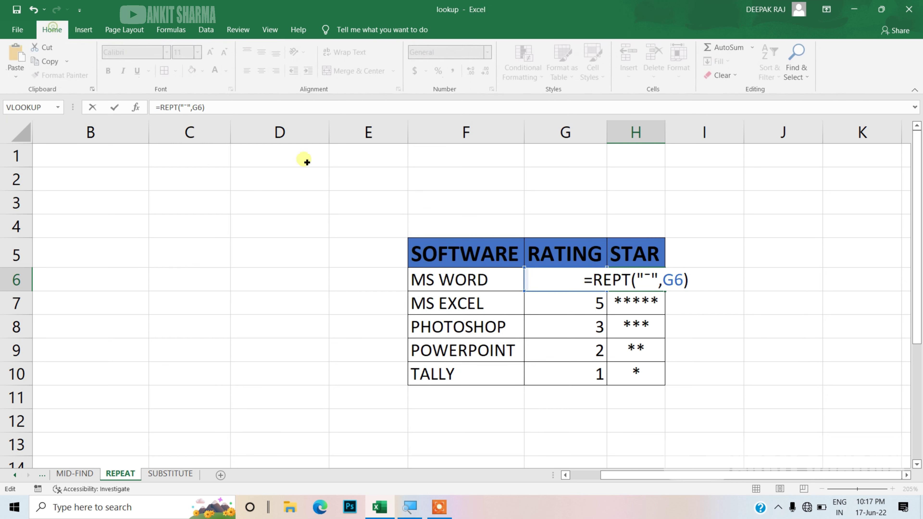
key(Return)
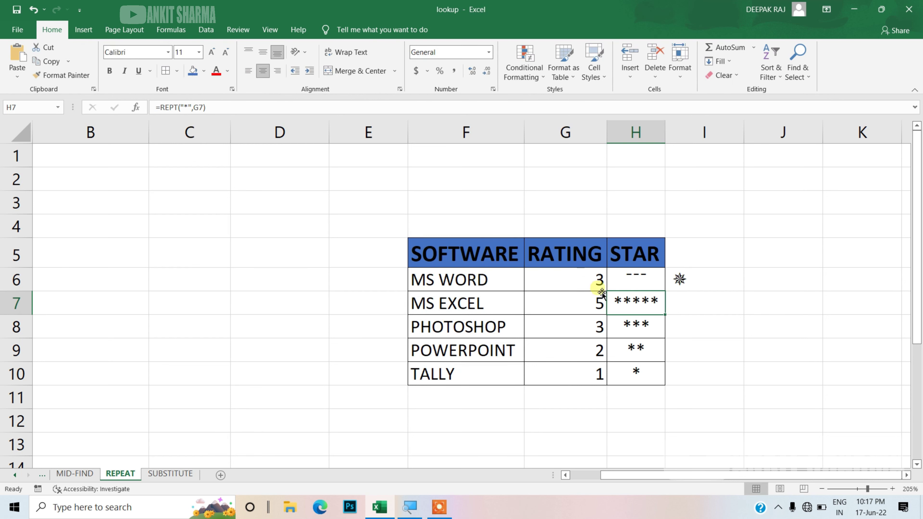
click(630, 285)
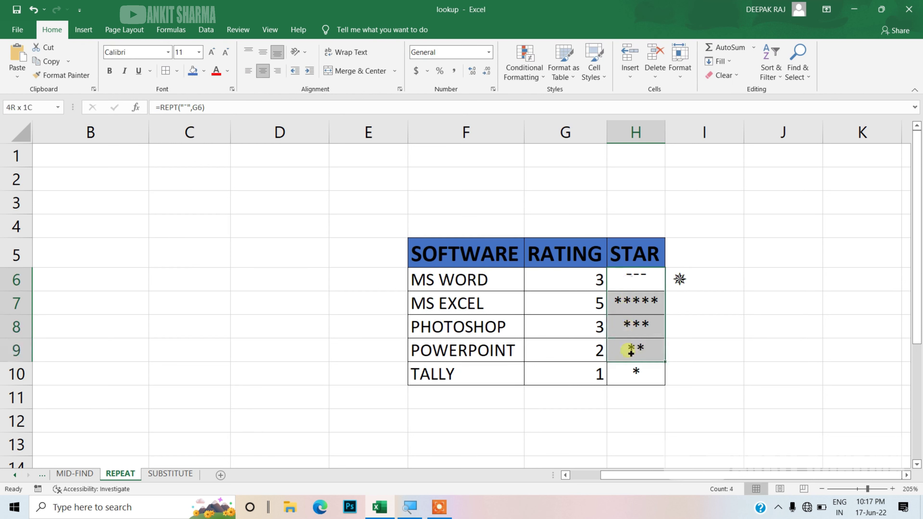
drag(630, 286, 632, 372)
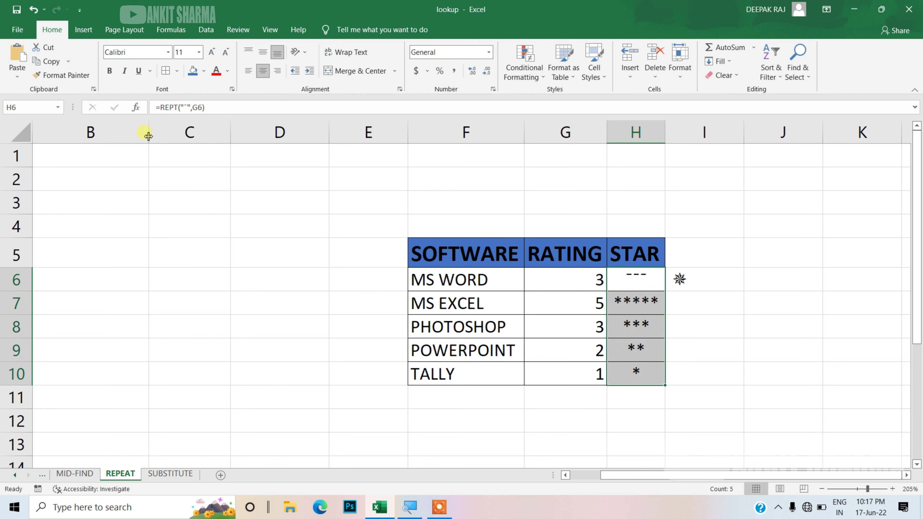
mouse_move(635, 280)
click(660, 280)
Fill H6's formula to H10, set H6:H10 to Wingdings, and AutoFit column H.
drag(665, 291, 665, 381)
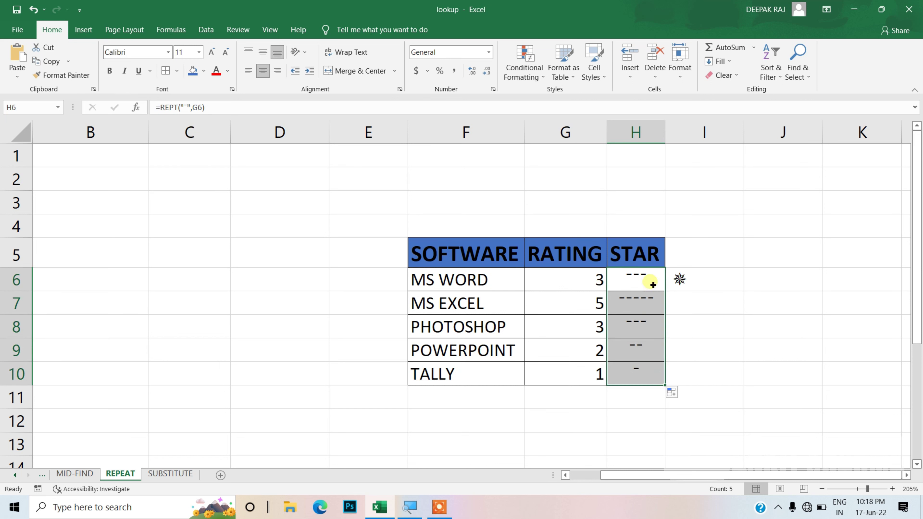
click(135, 52)
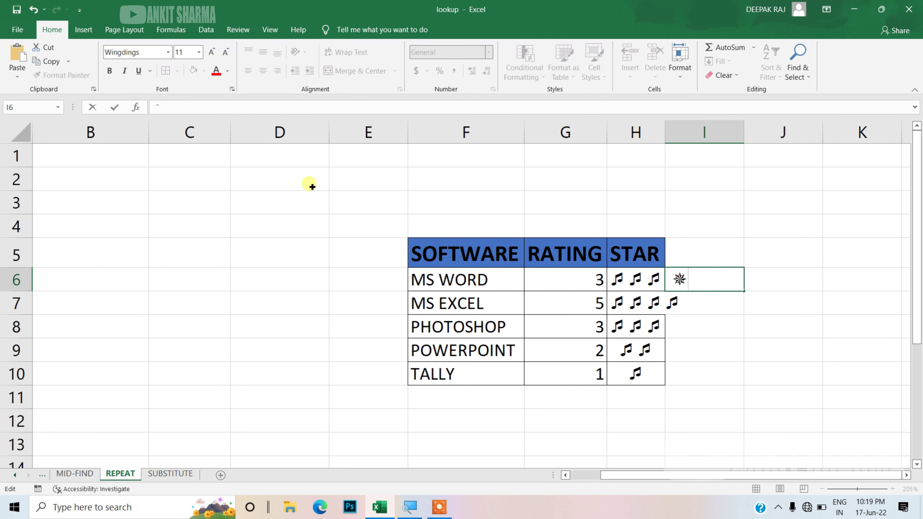
click(138, 55)
text(W)
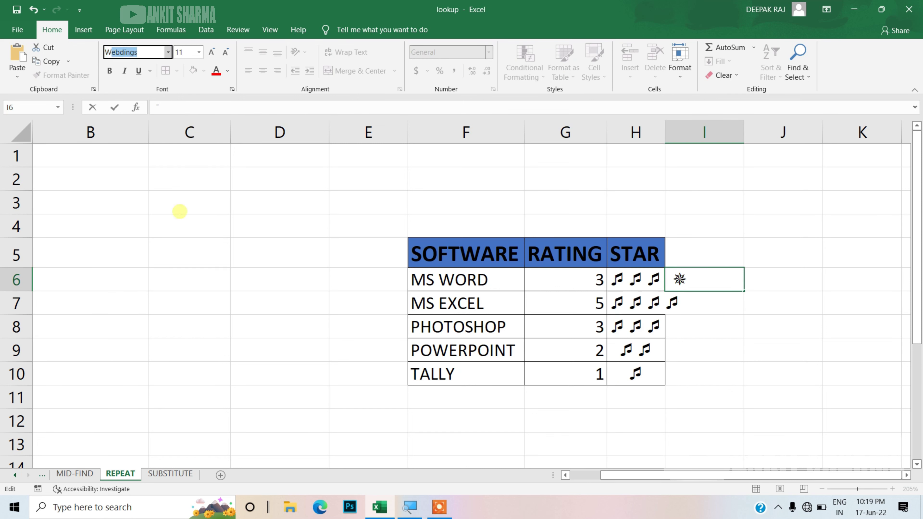
text(ing)
key(Return)
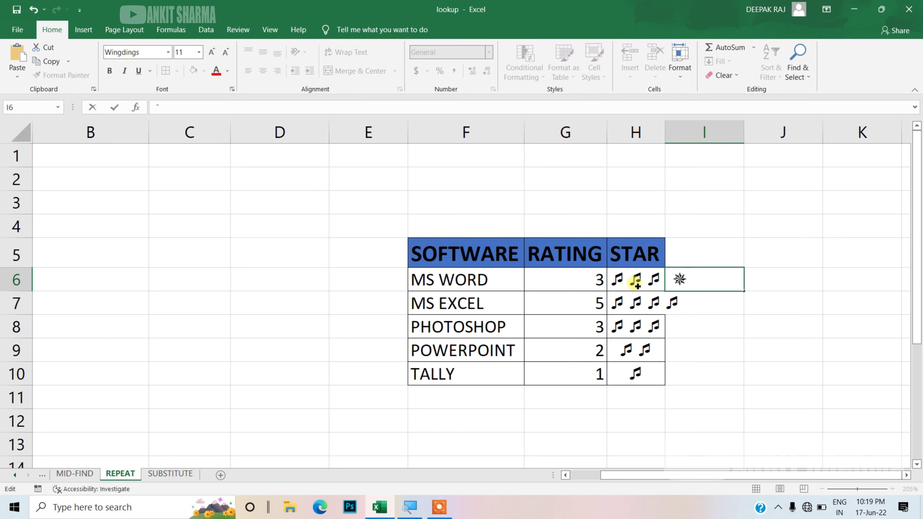
drag(628, 285, 634, 373)
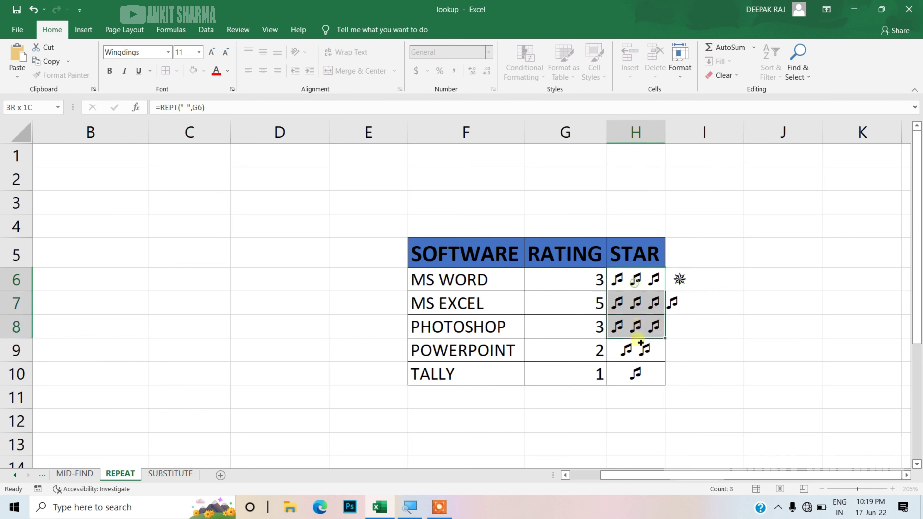
click(124, 52)
text(wi)
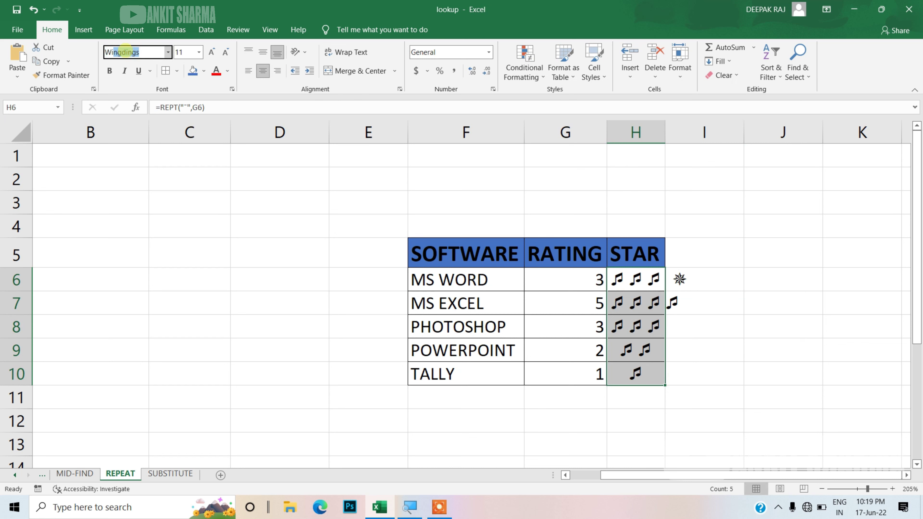
text(ng)
key(Return)
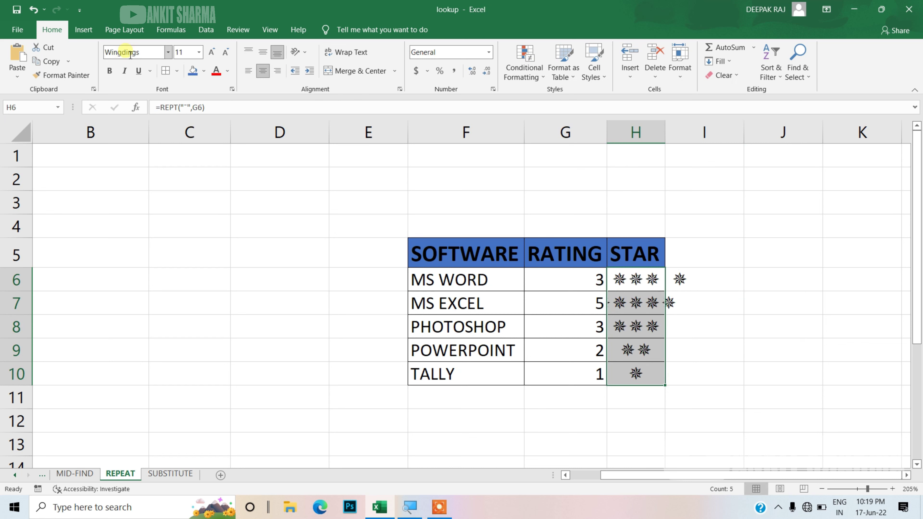
double_click(662, 139)
click(738, 320)
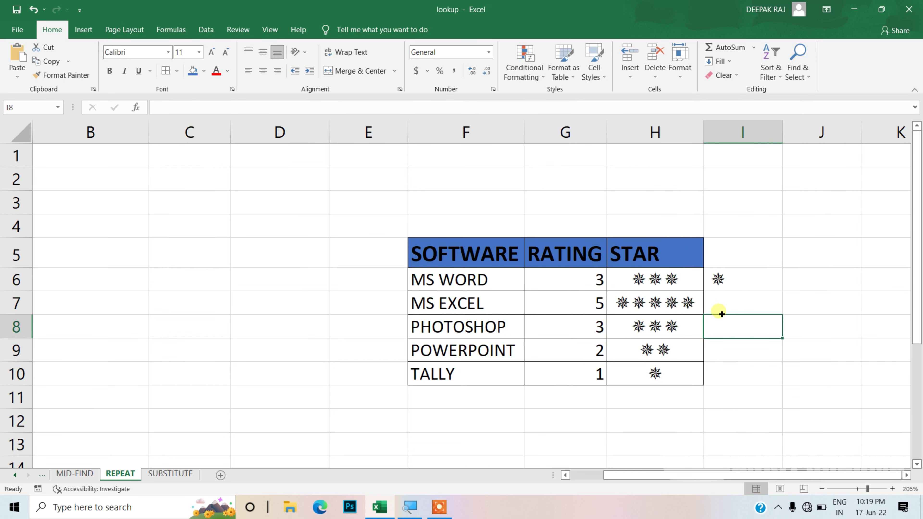
Switch H6:H10 to Times New Roman and re-confirm H6's REPT formula.
click(688, 287)
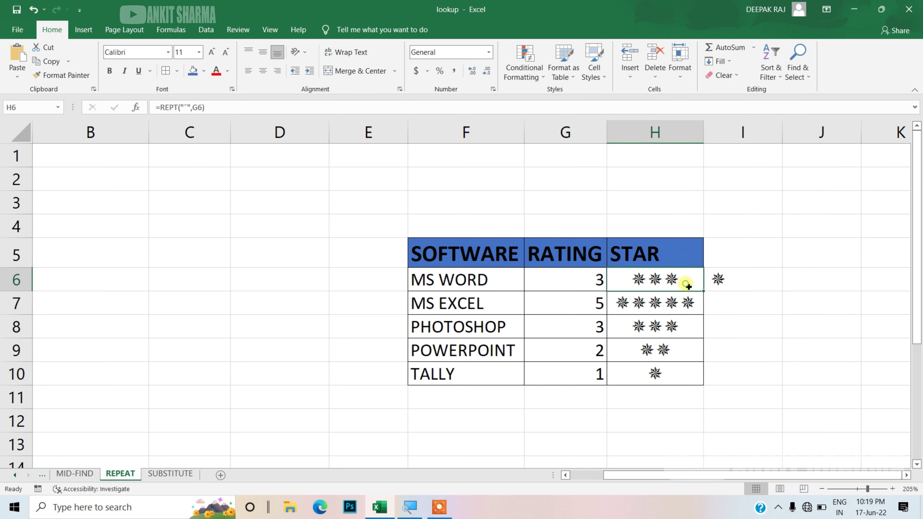
double_click(688, 287)
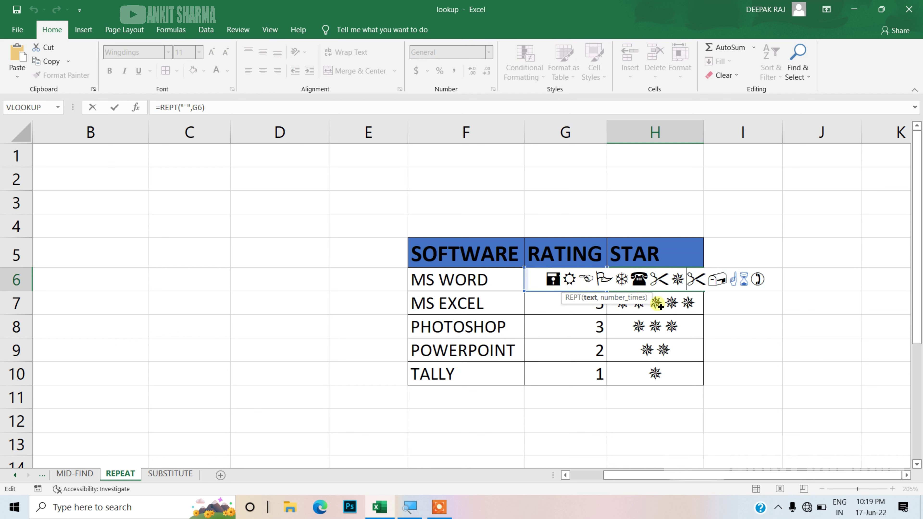
key(Return)
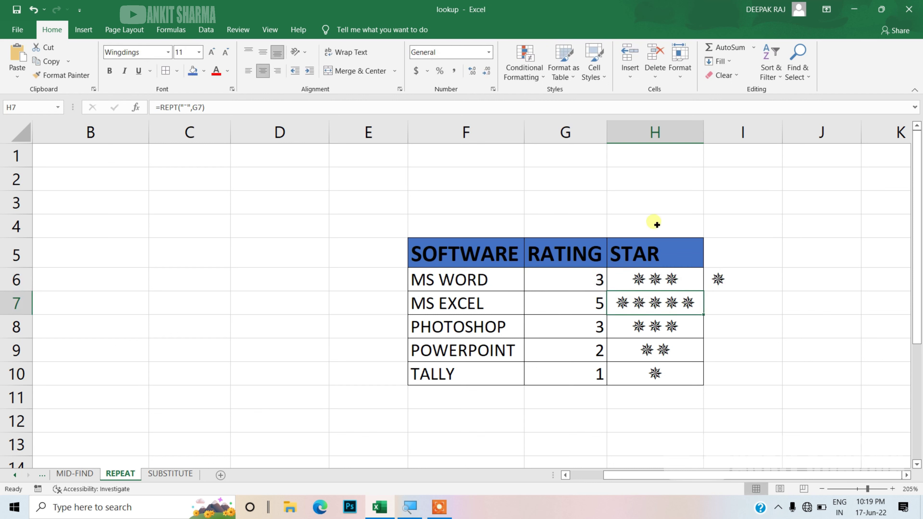
drag(664, 279, 658, 374)
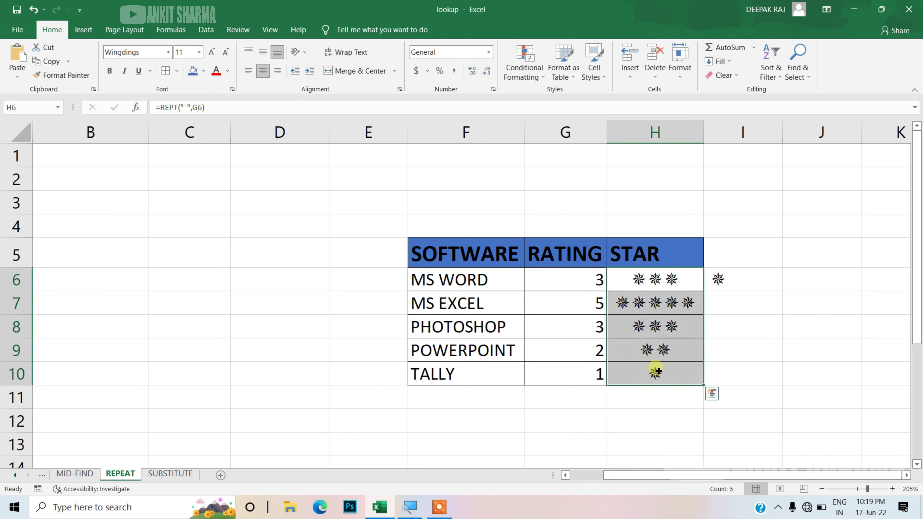
click(168, 52)
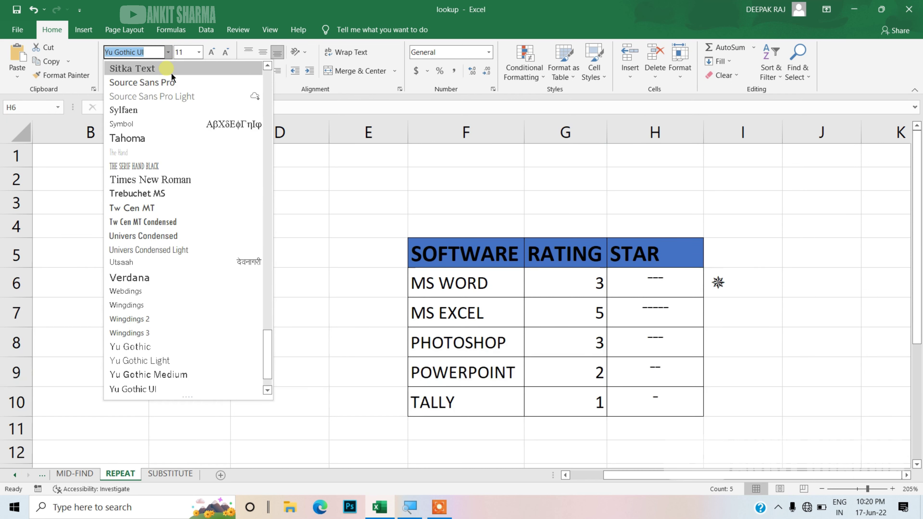
click(156, 179)
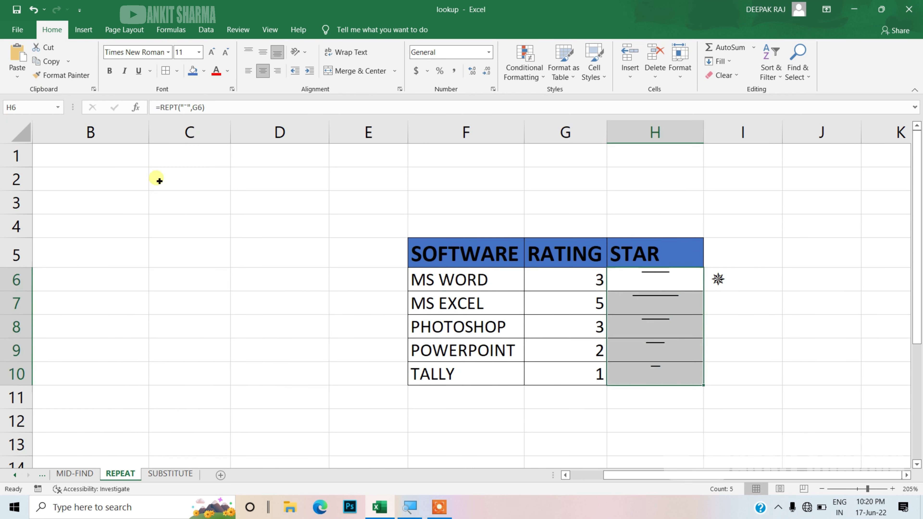
double_click(680, 287)
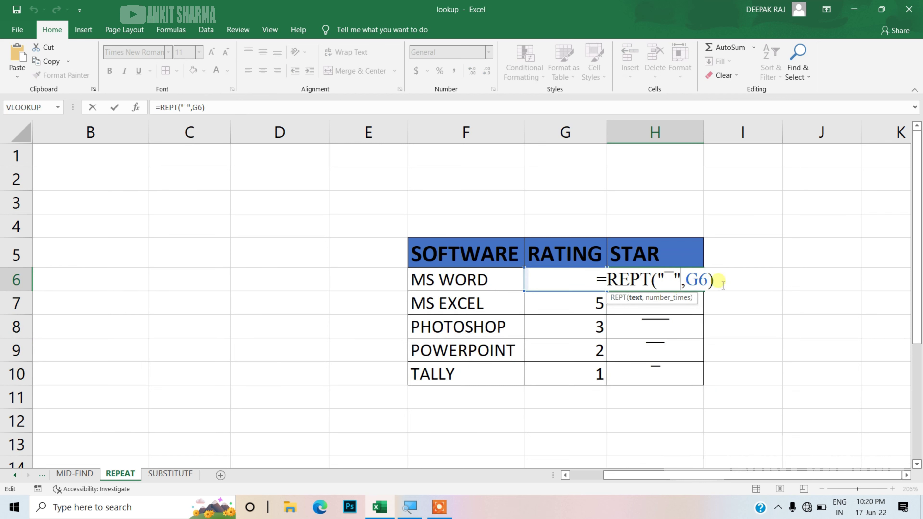
key(Return)
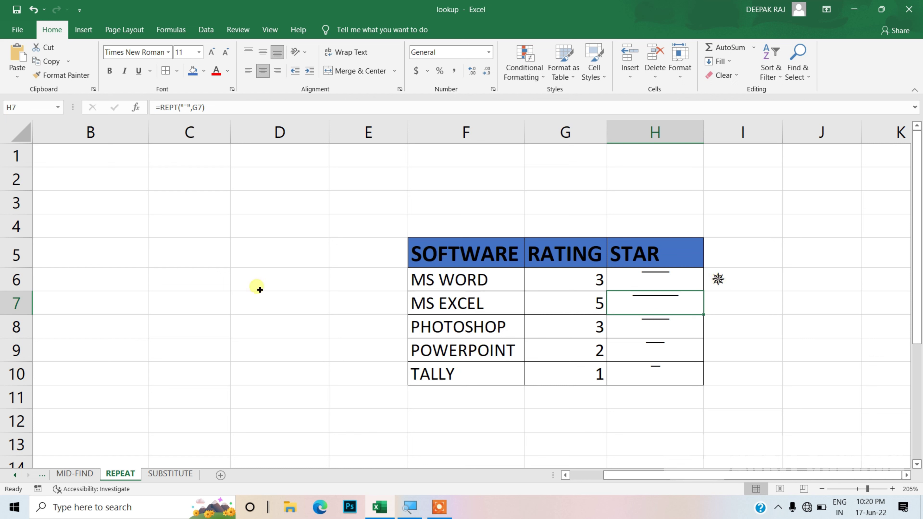
Enter =REPT(F6,3) in D6 to show 'MS WORDMS WORDMS WORD' and AutoFit column D.
click(236, 286)
text(=)
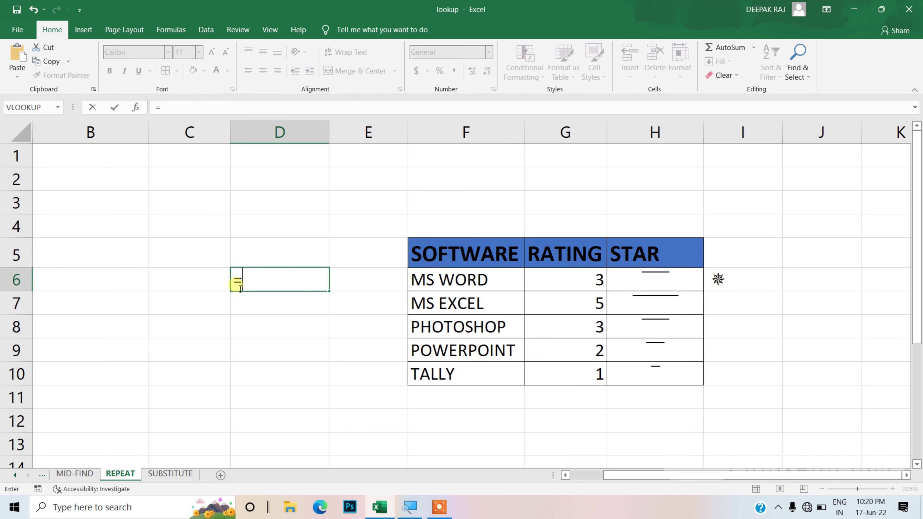
text(re)
key(Down)
key(Down)
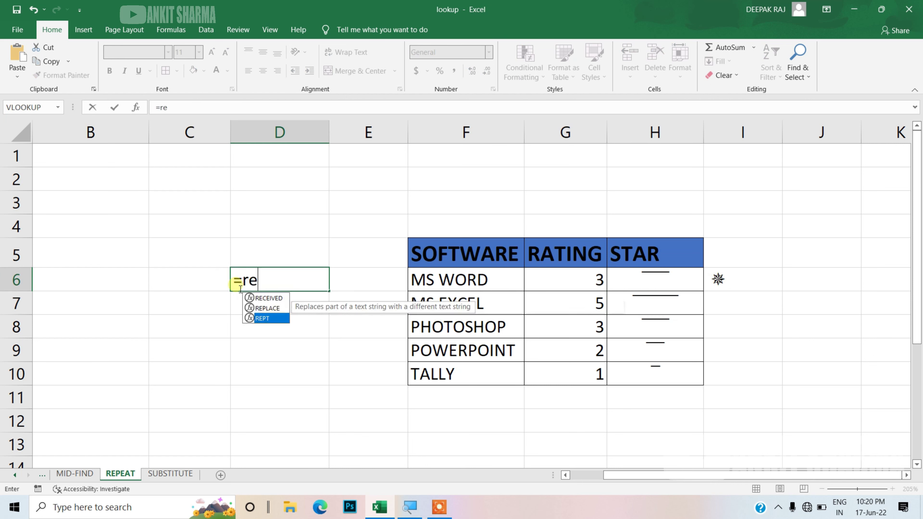
key(Tab)
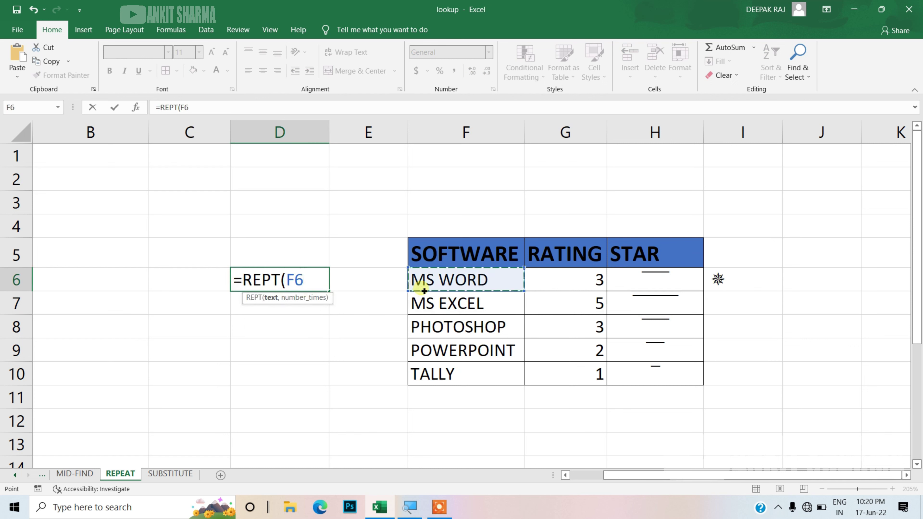
text(,)
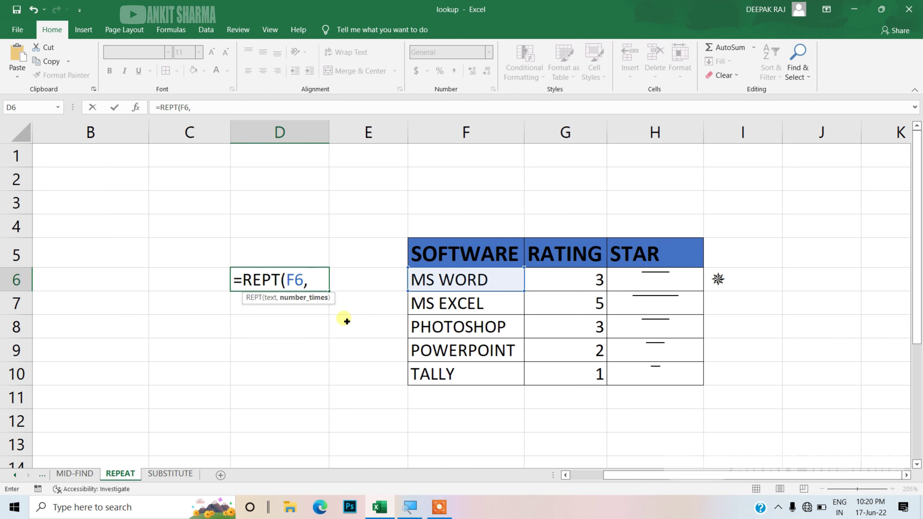
text(3))
key(Return)
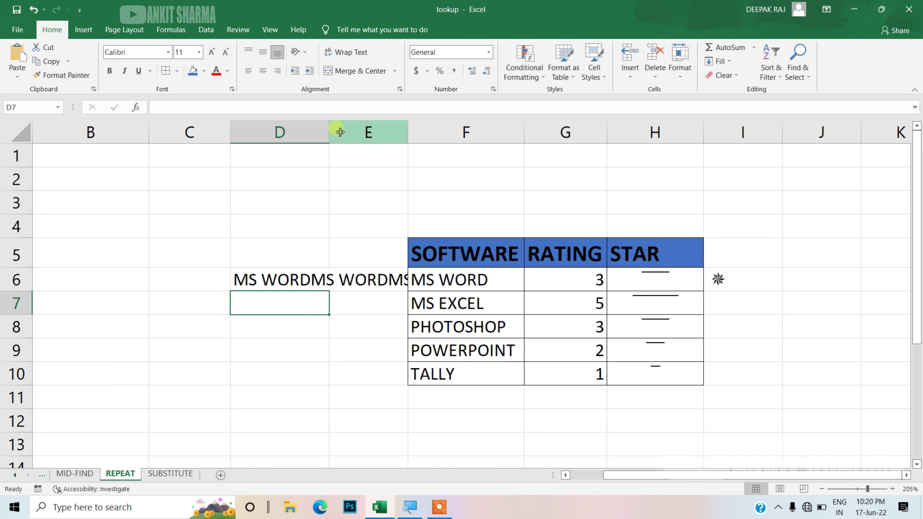
double_click(329, 131)
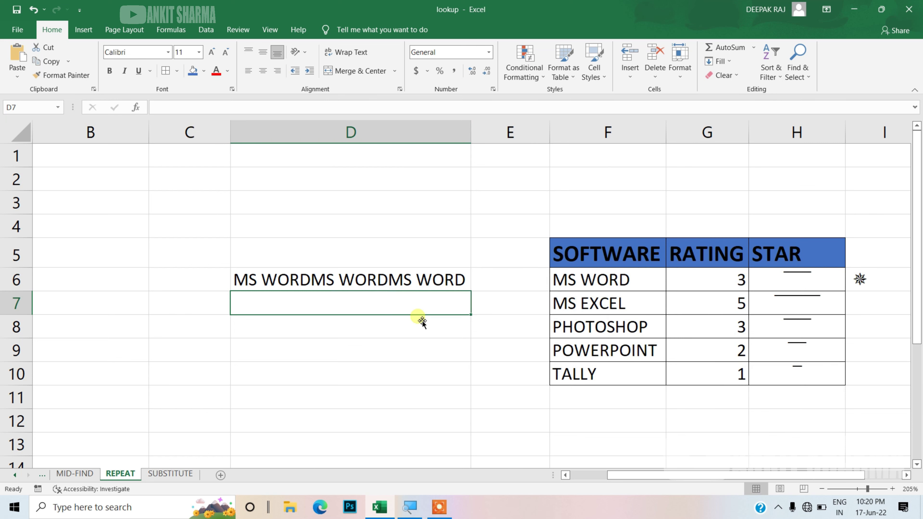
Go to the SUBSTITUTE sheet.
click(170, 474)
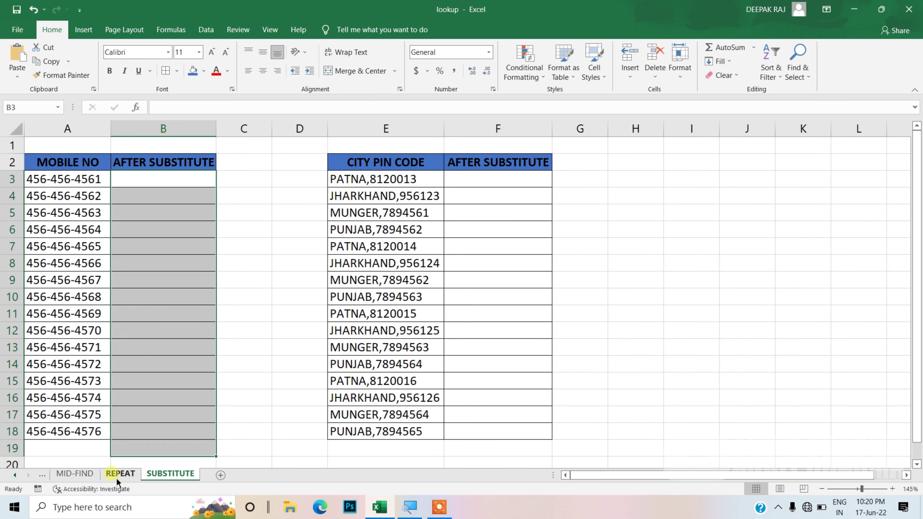
click(116, 474)
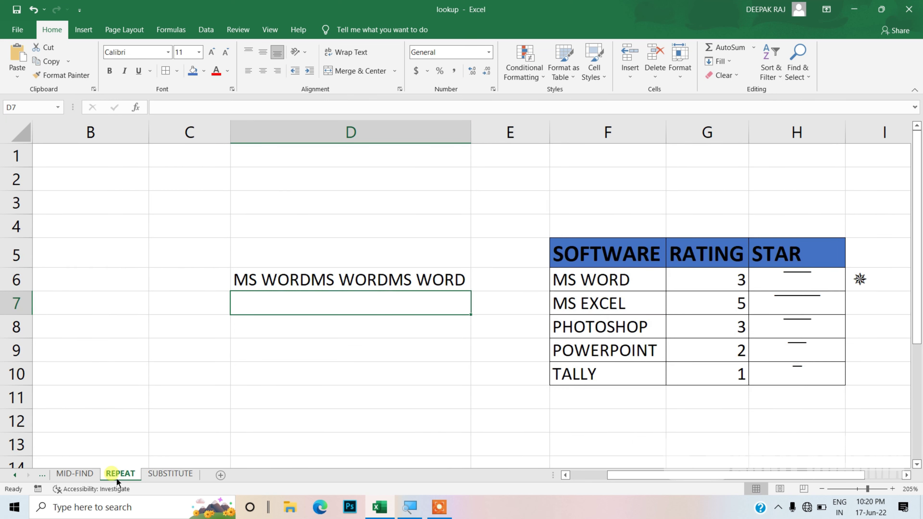
click(155, 474)
click(150, 236)
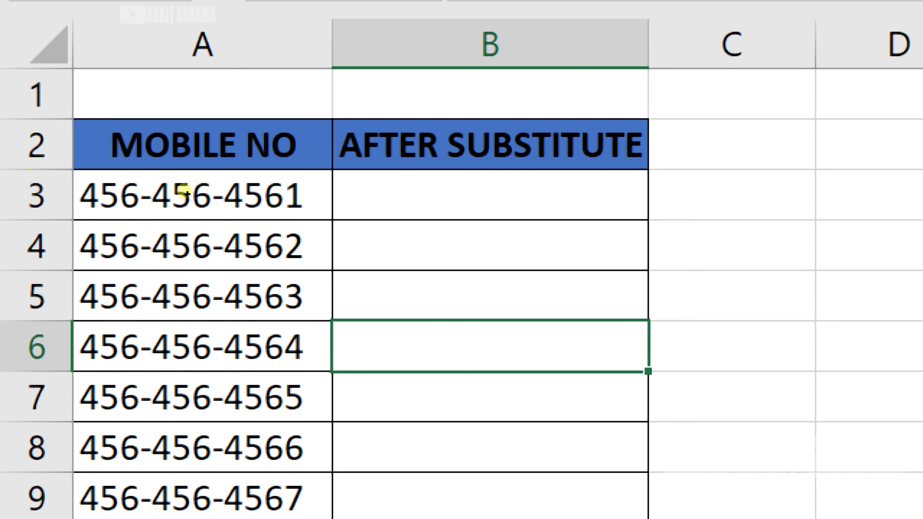
key(Up)
key(Up)
key(Up)
text(=)
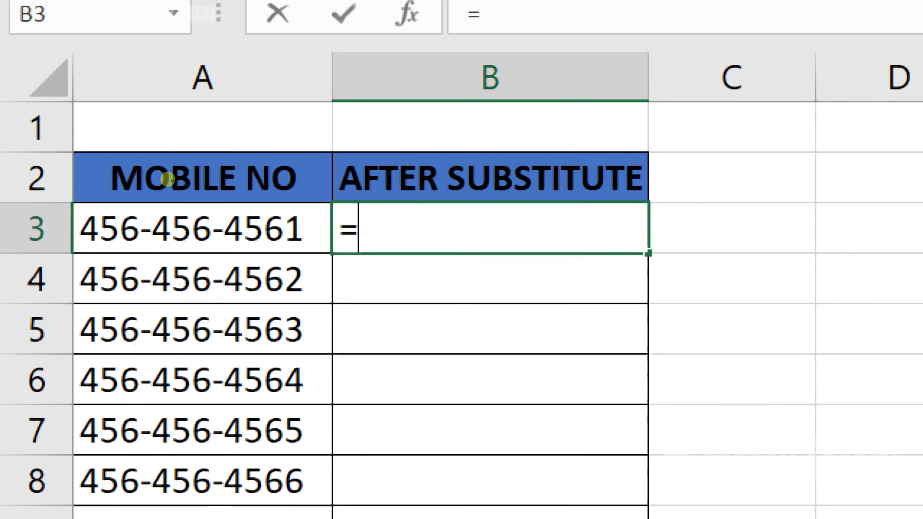
text(su)
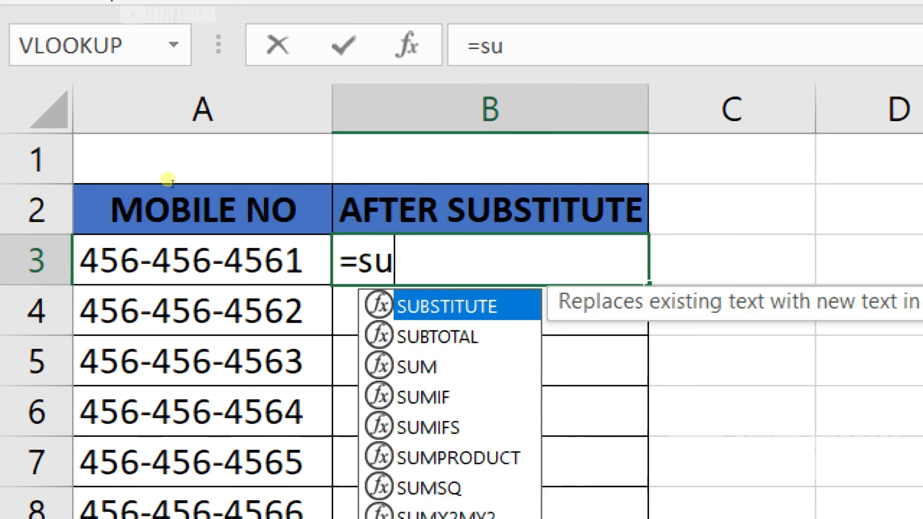
key(Tab)
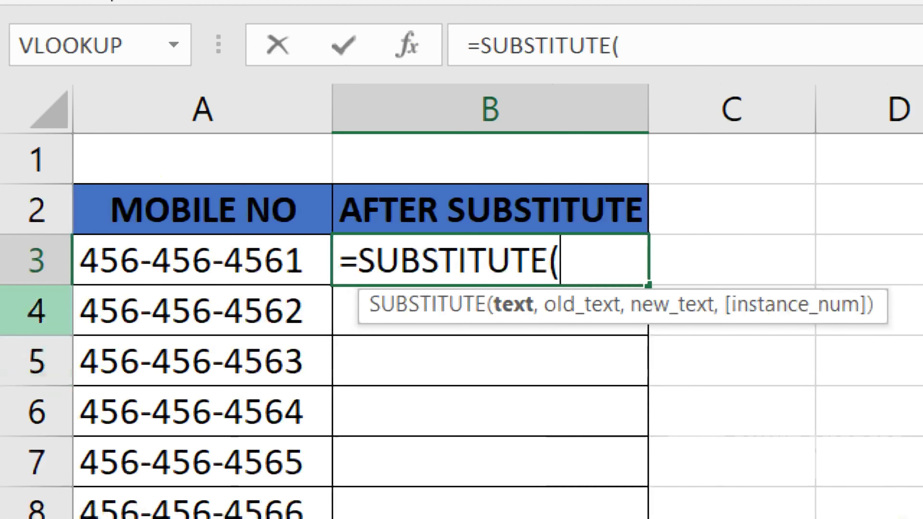
key(Left)
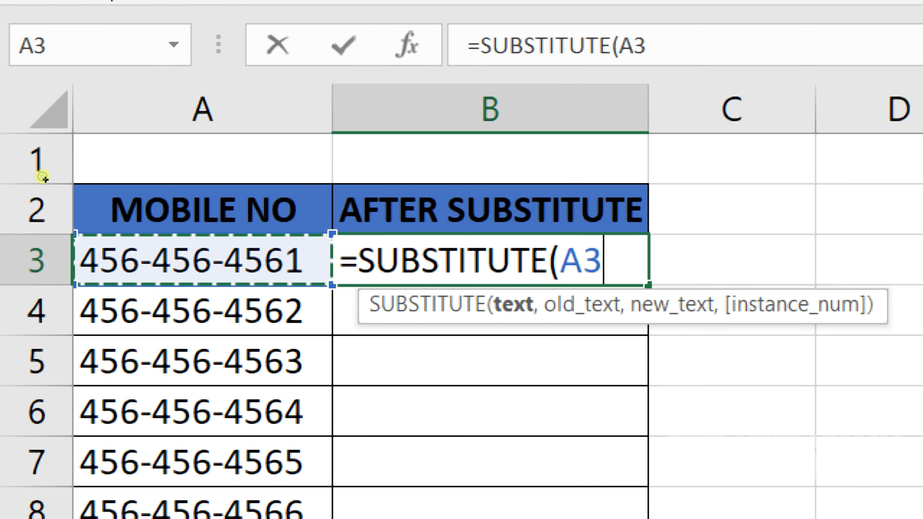
text(,)
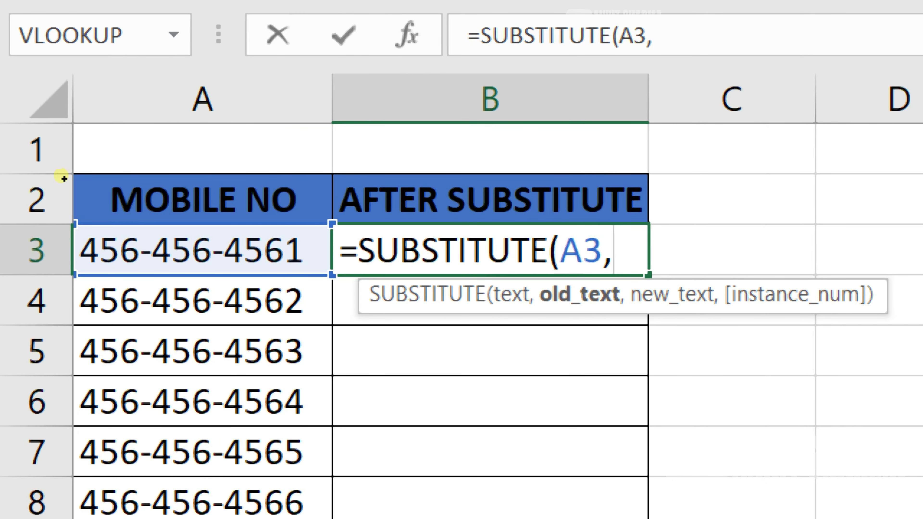
text(")
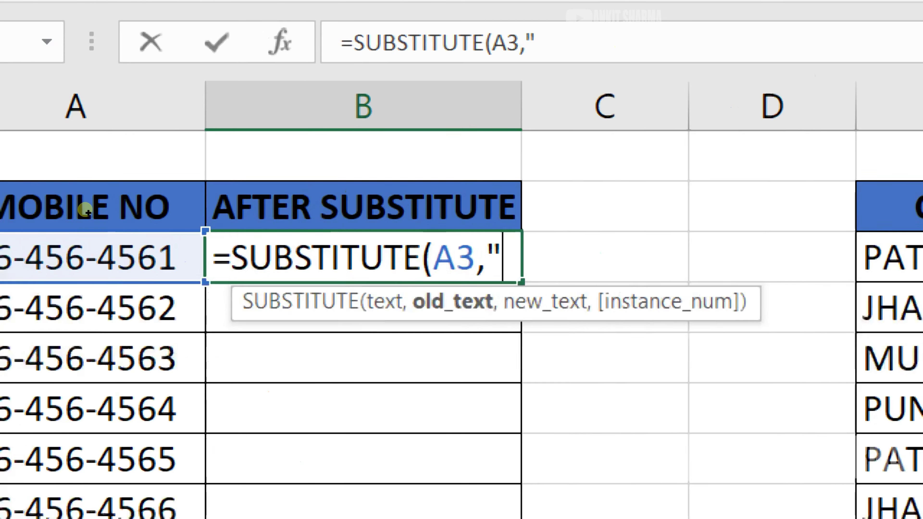
text(-")
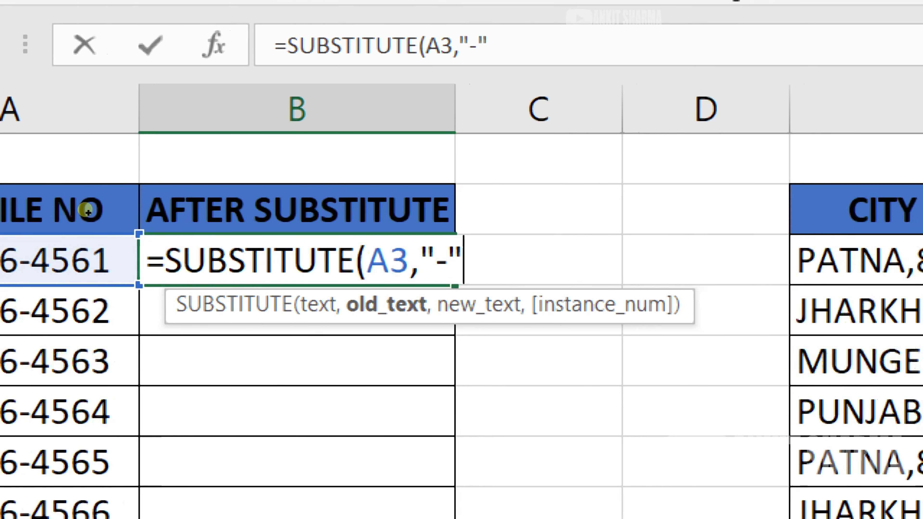
text(,)
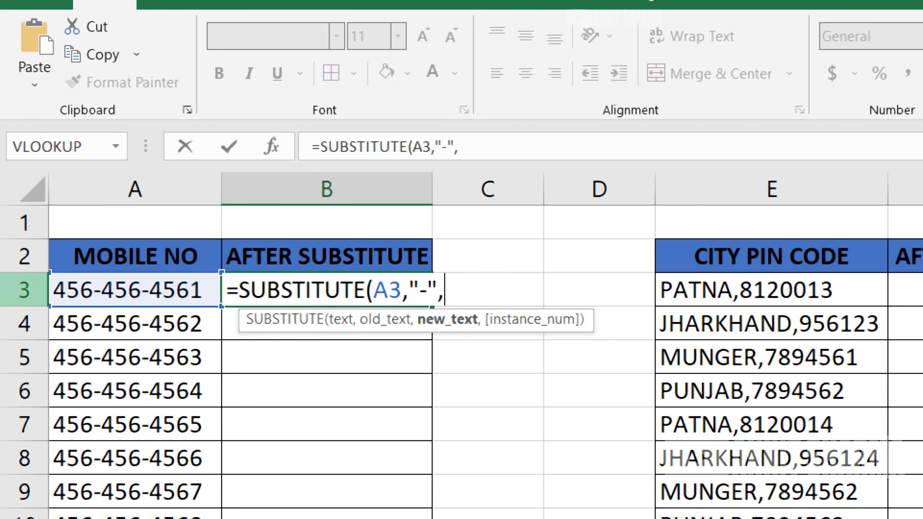
text("")
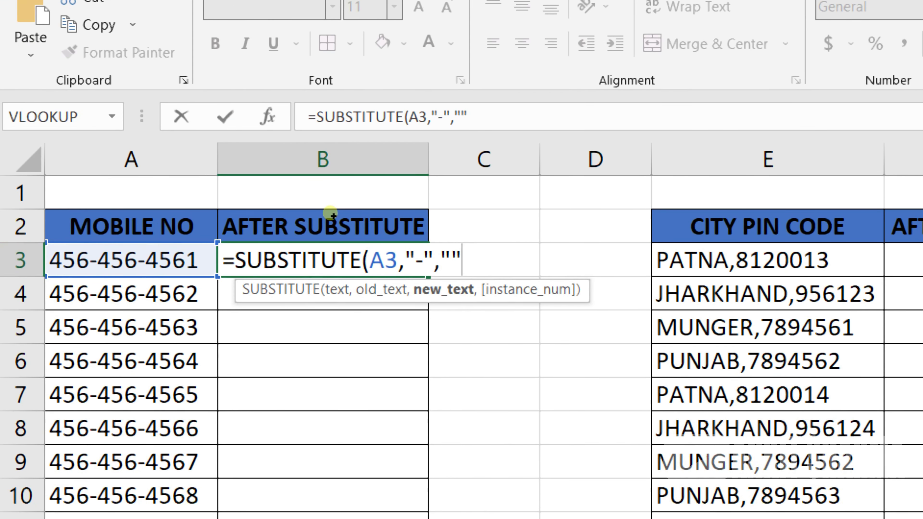
text())
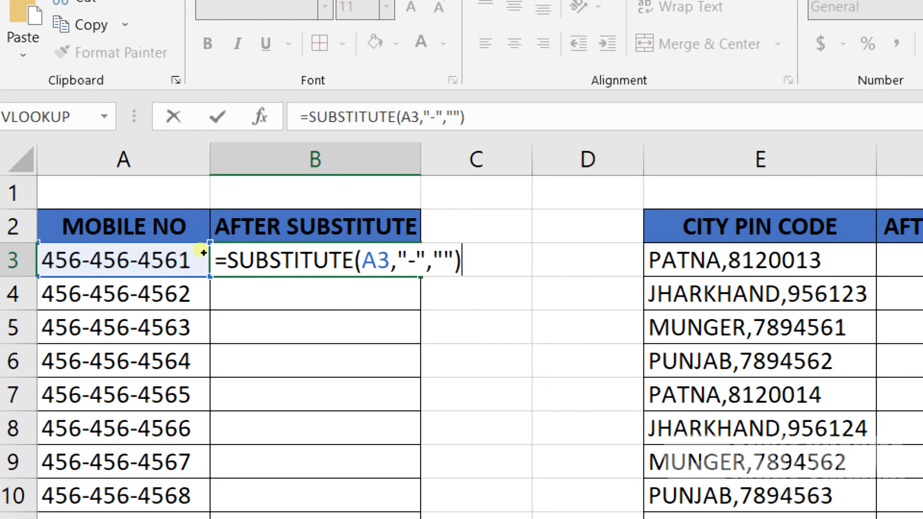
key(Return)
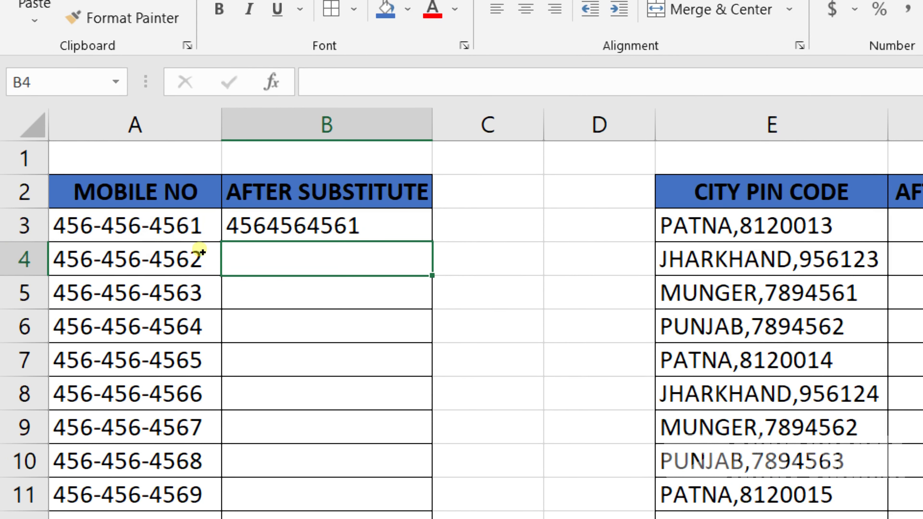
Enter =SUBSTITUTE(A4,"-","",1) in B4.
text(=)
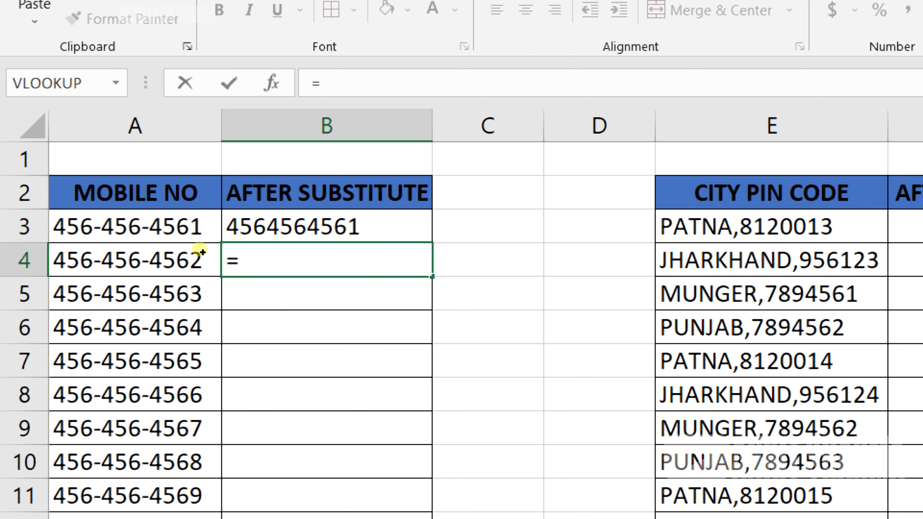
text(su)
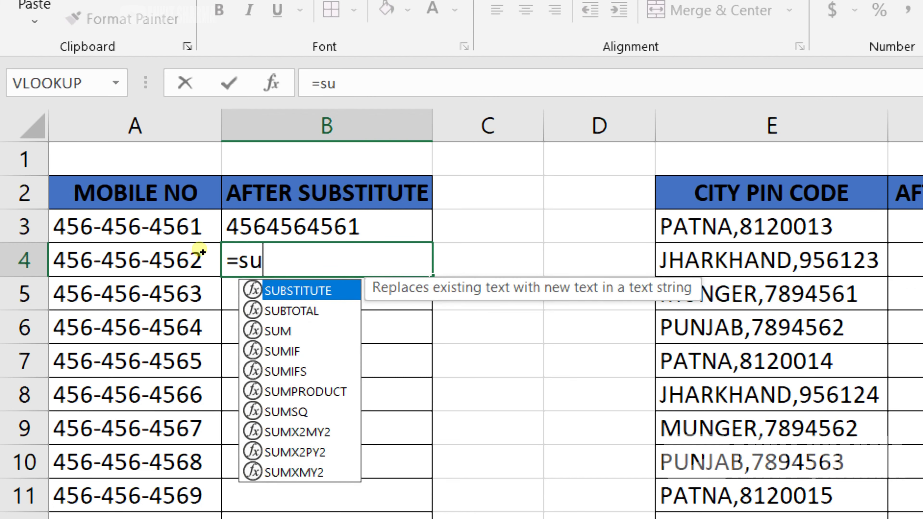
key(Tab)
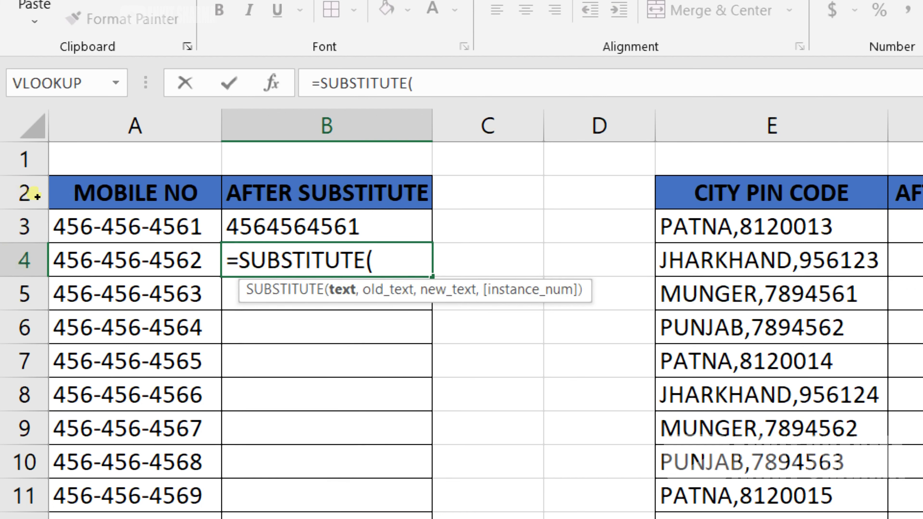
key(Left)
text(,)
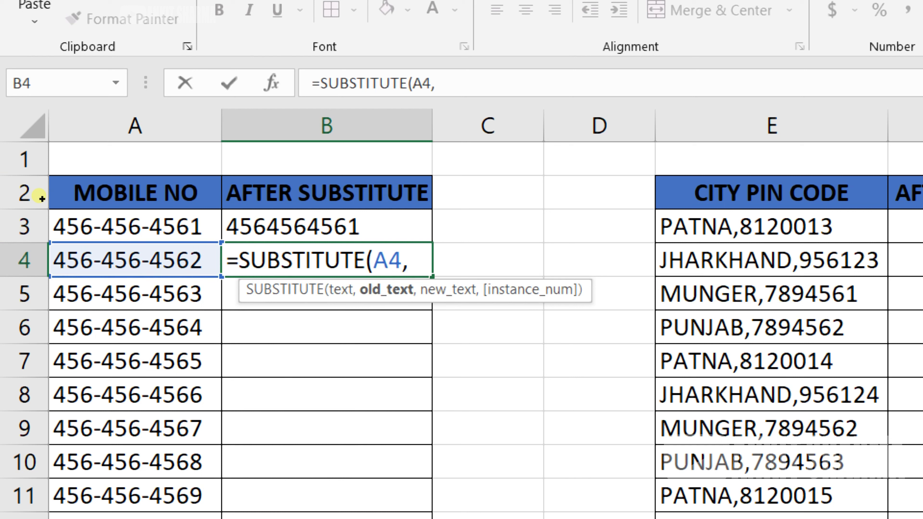
text("-)
text(",)
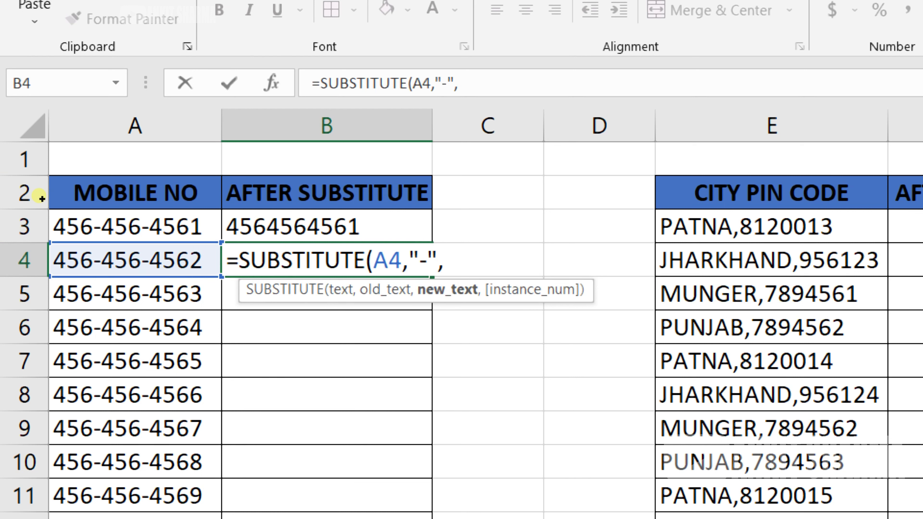
text("")
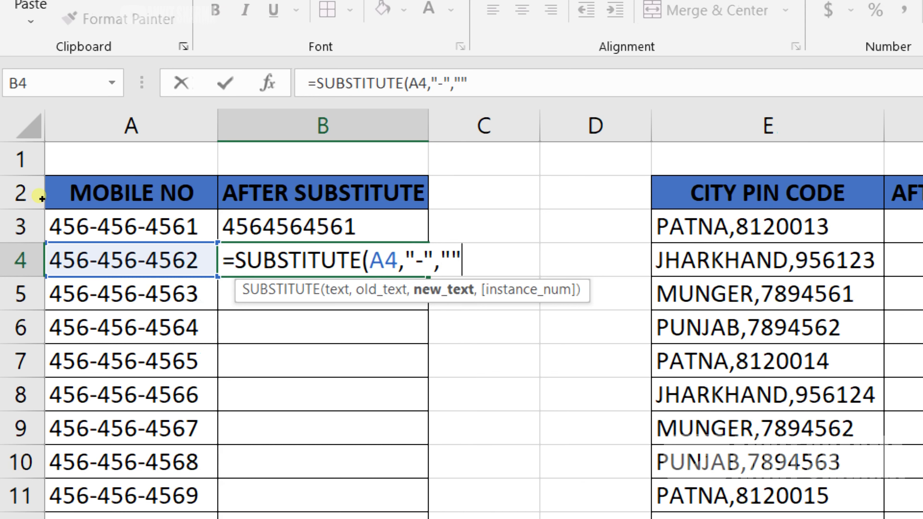
text(,)
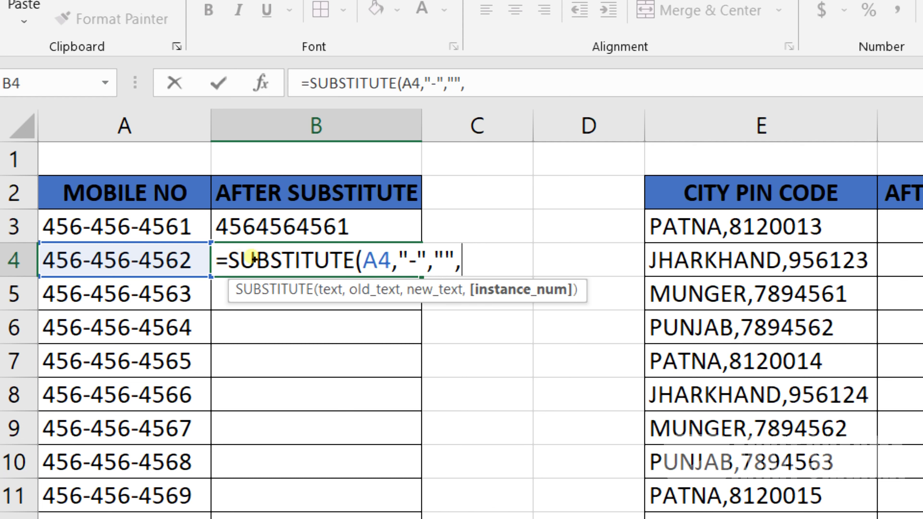
text(1)
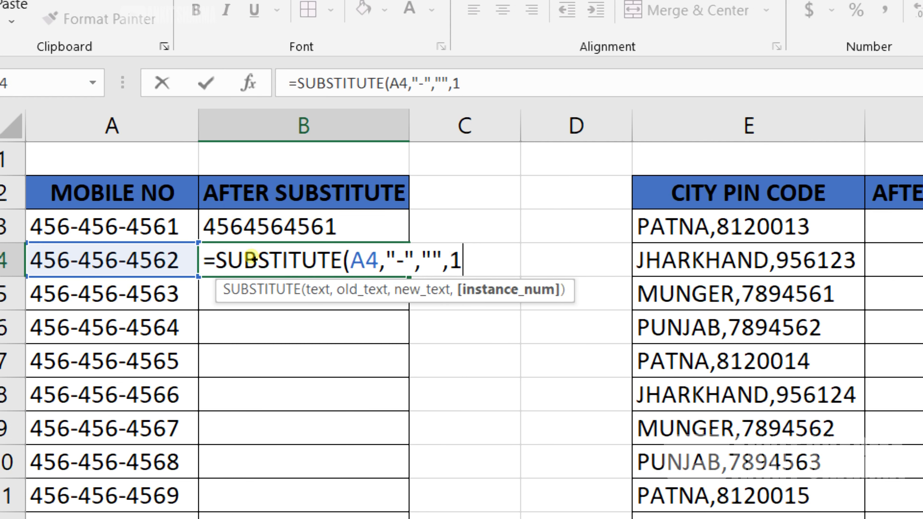
key(Return)
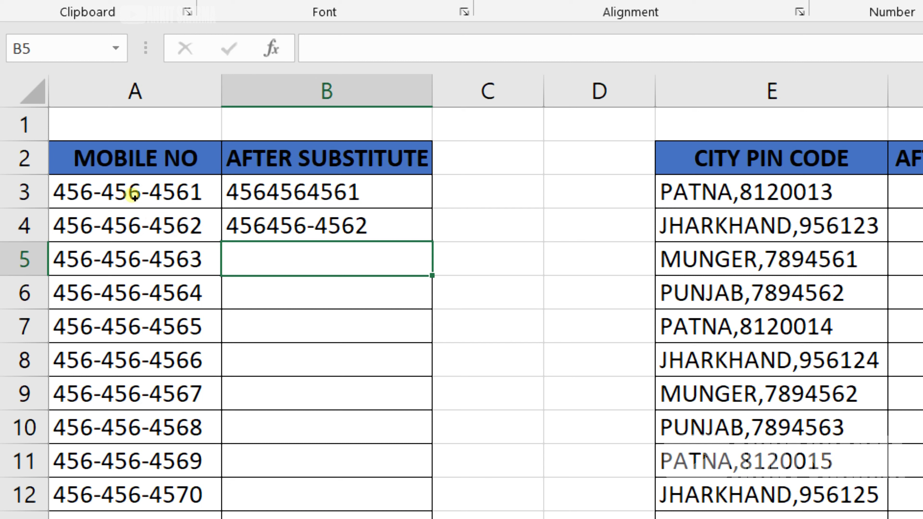
key(Up)
key(F2)
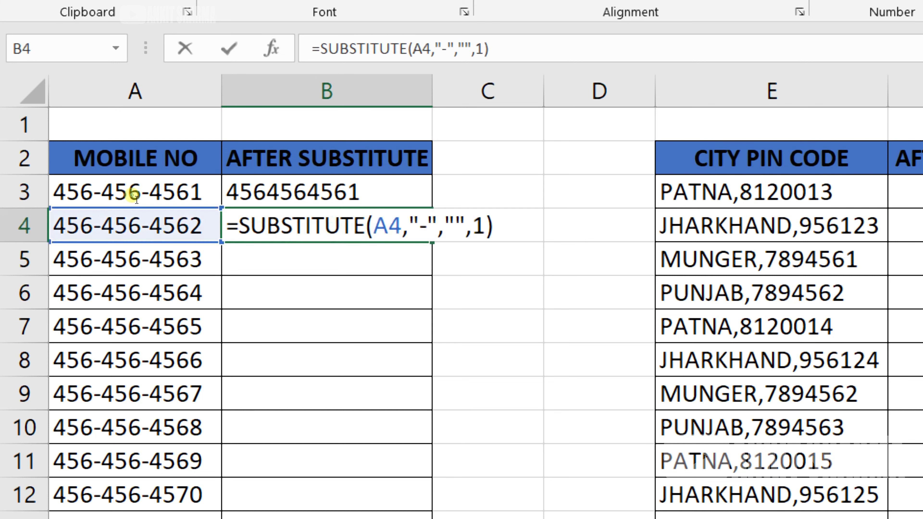
key(Left)
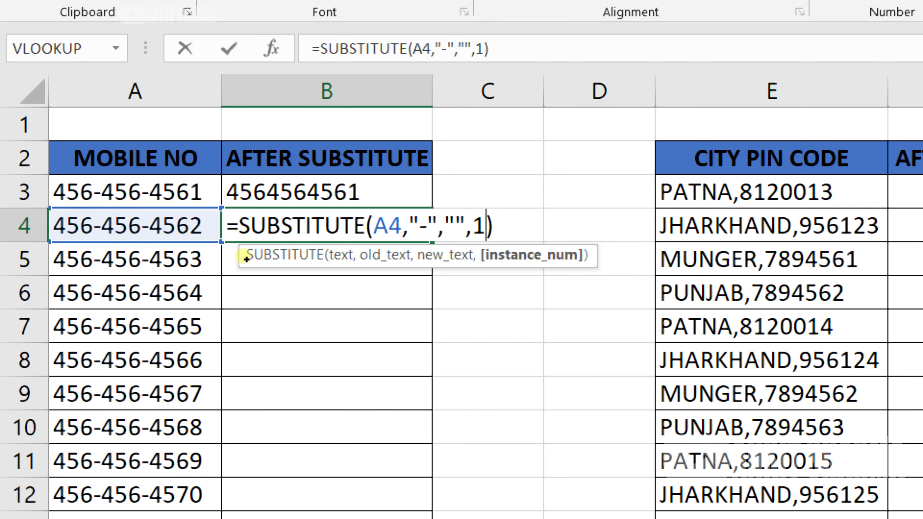
key(BackSpace)
key(BackSpace)
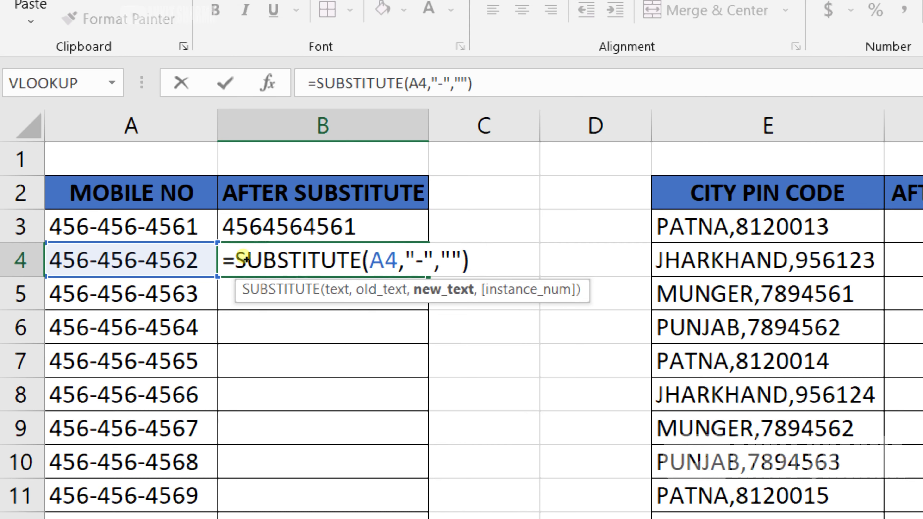
key(Return)
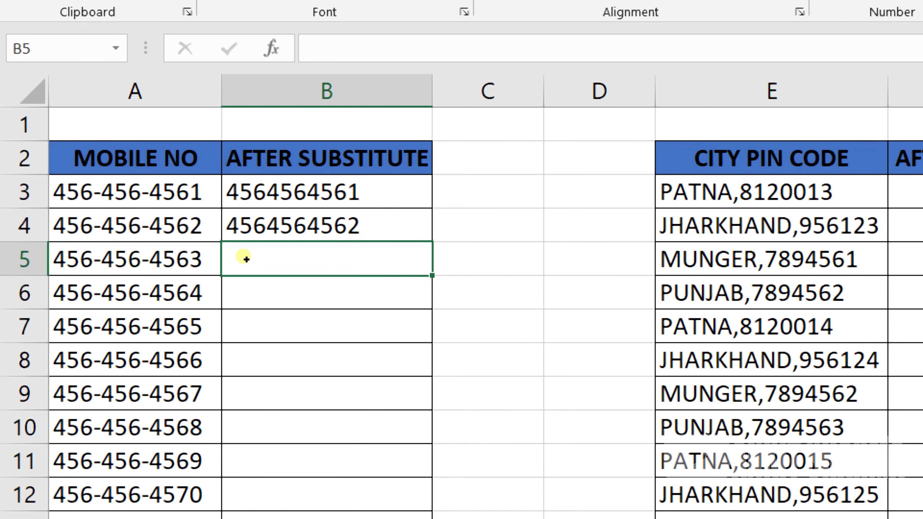
key(Up)
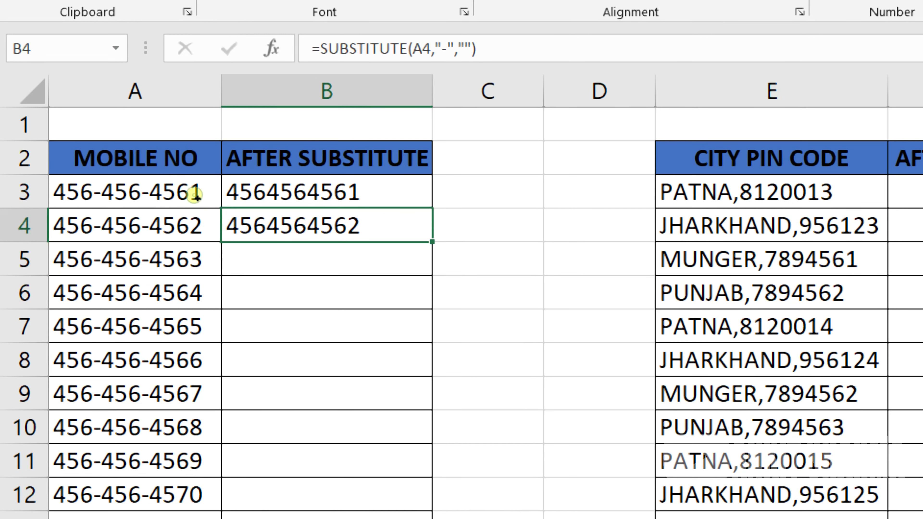
Fill the B4 formula down column B and type =SUBSTITUTE(E3,",","-") into F3.
double_click(221, 208)
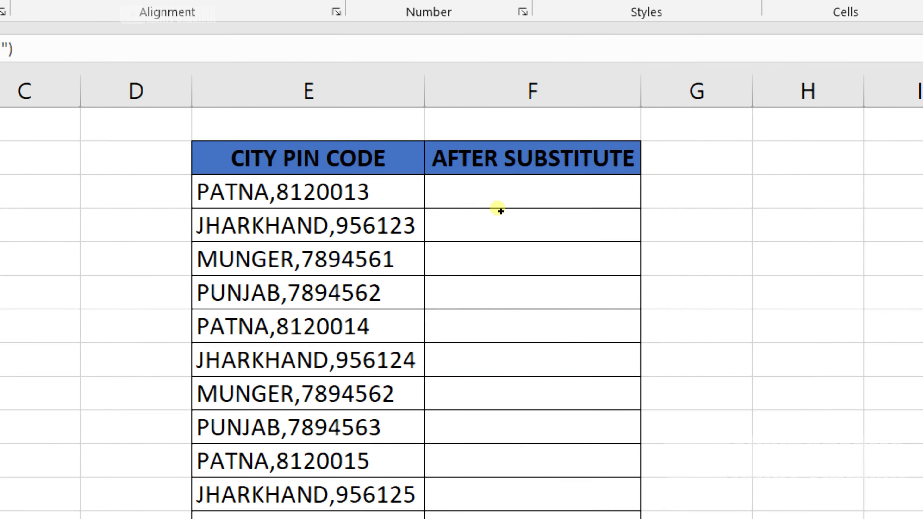
click(499, 179)
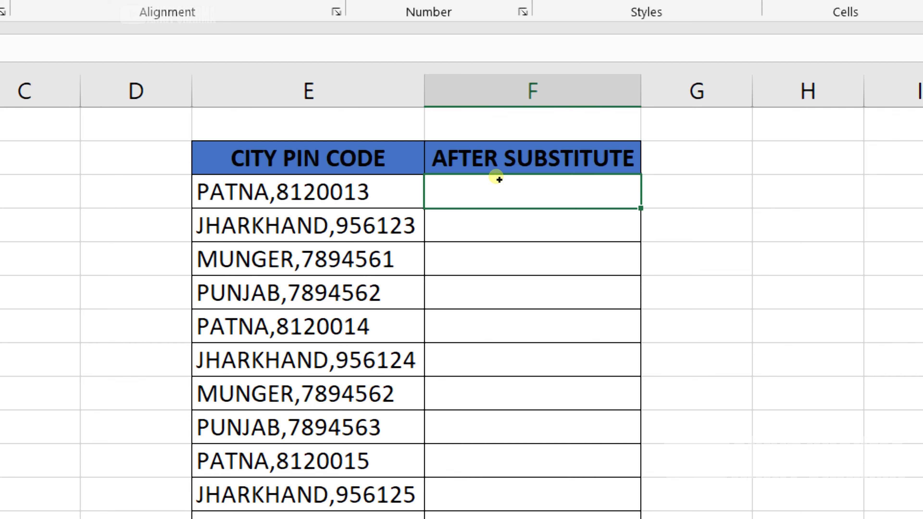
text(=)
text(s)
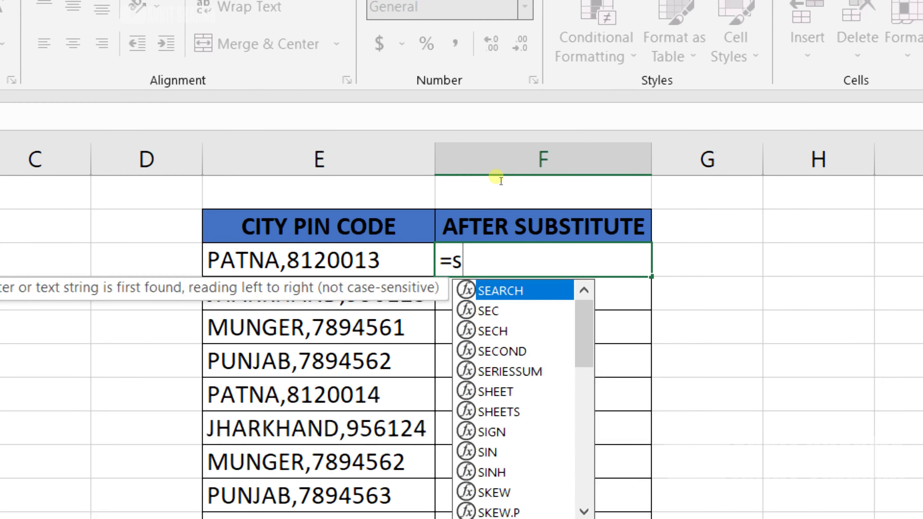
text(u)
key(Tab)
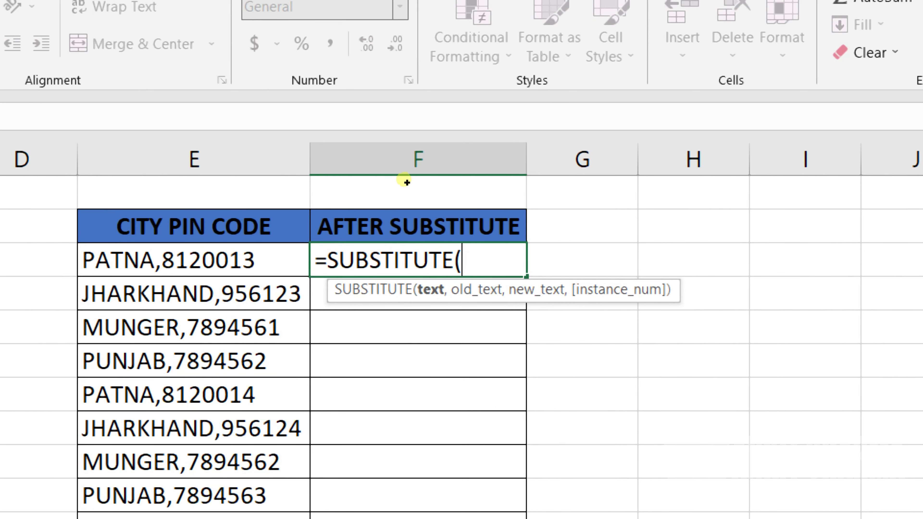
key(Left)
text(,)
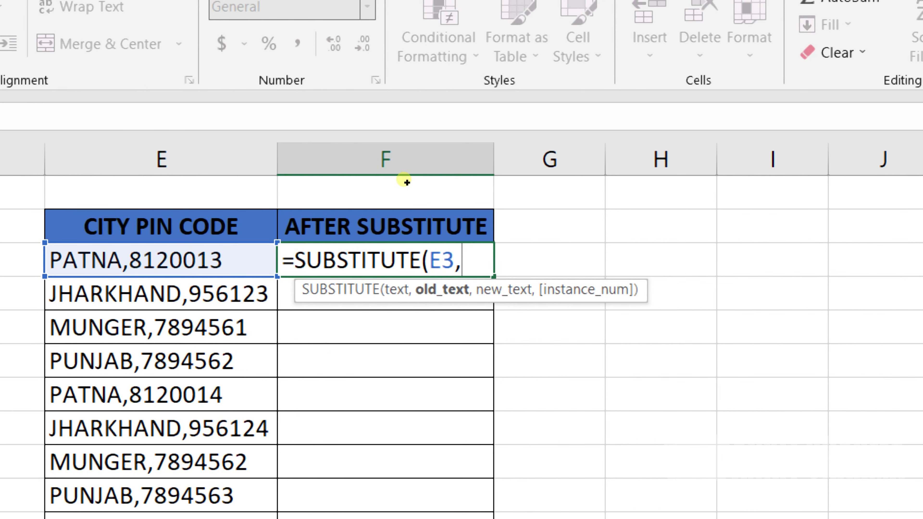
text(")
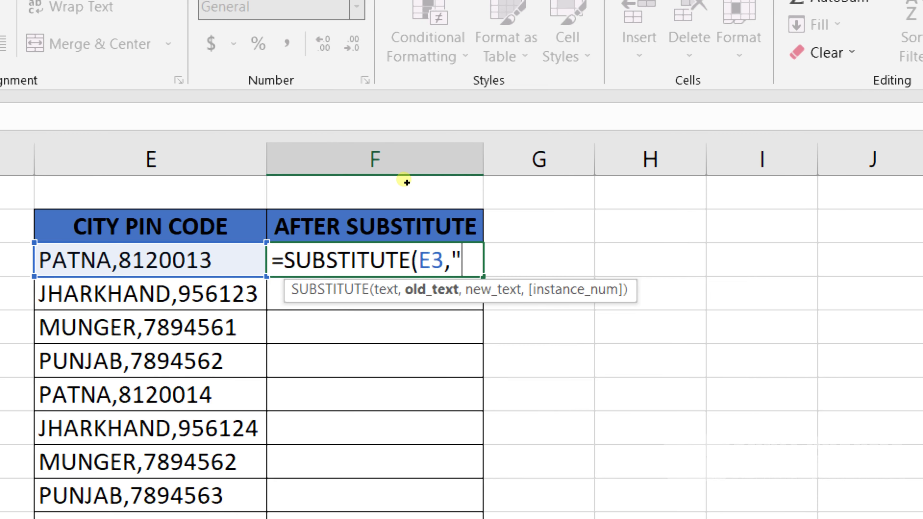
text(,",)
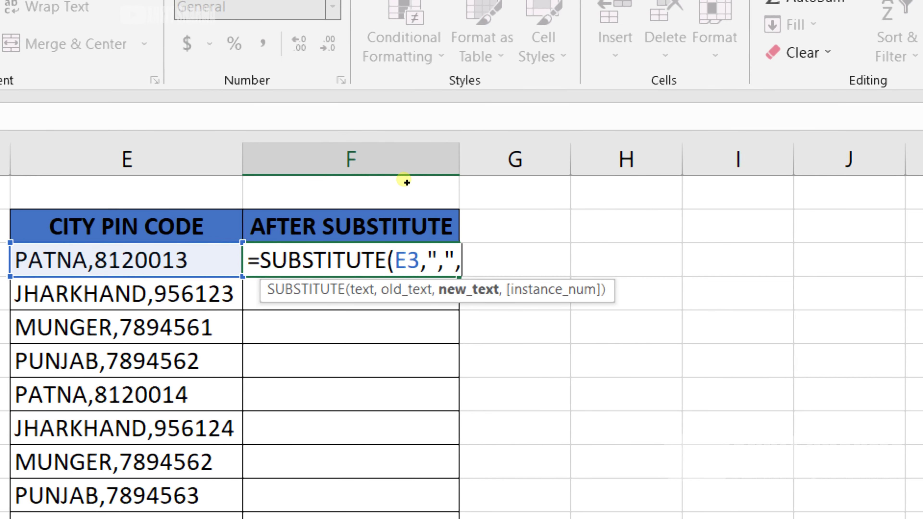
text("-")
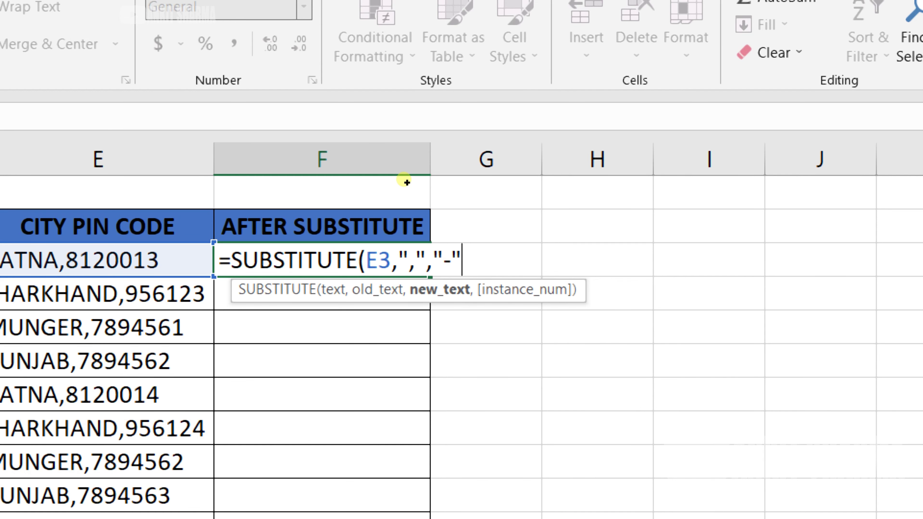
text())
Commit the F3 formula, fill it down column F with Ctrl+D, and autofit column F.
key(Return)
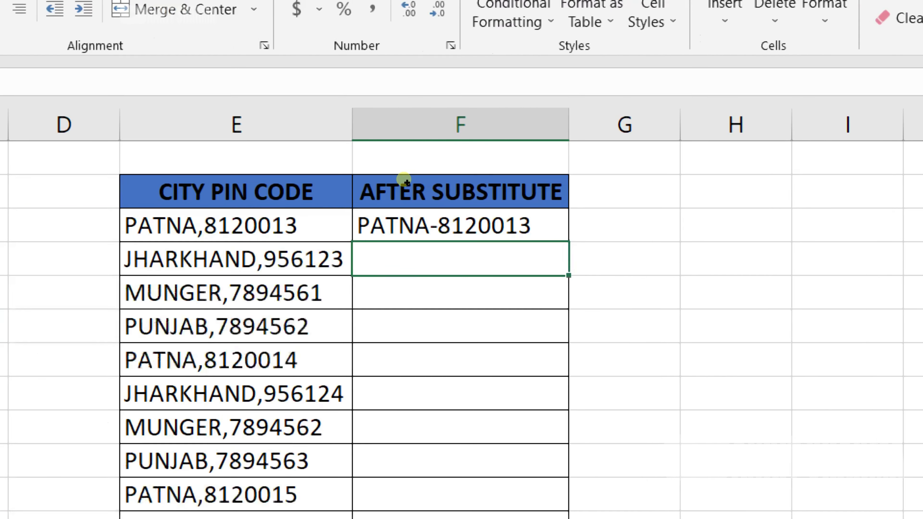
key(Up)
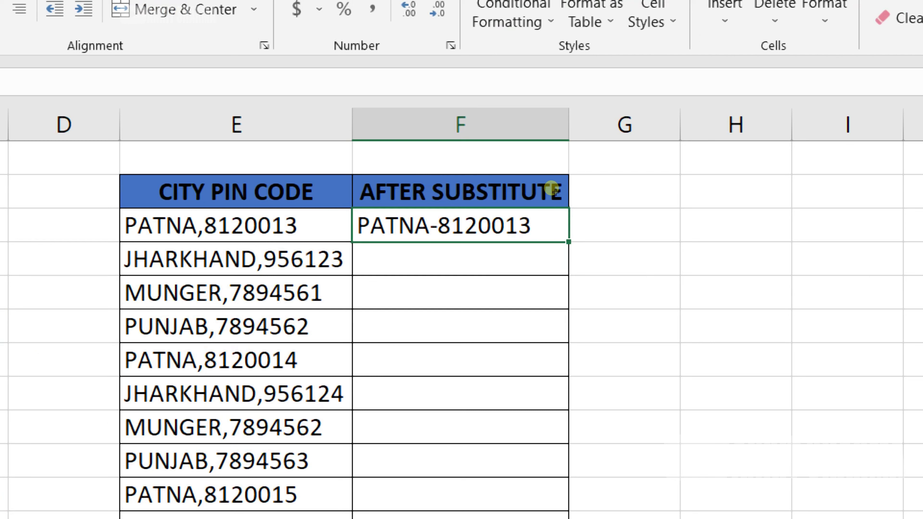
key(ctrl+shift+Down)
key(ctrl+d)
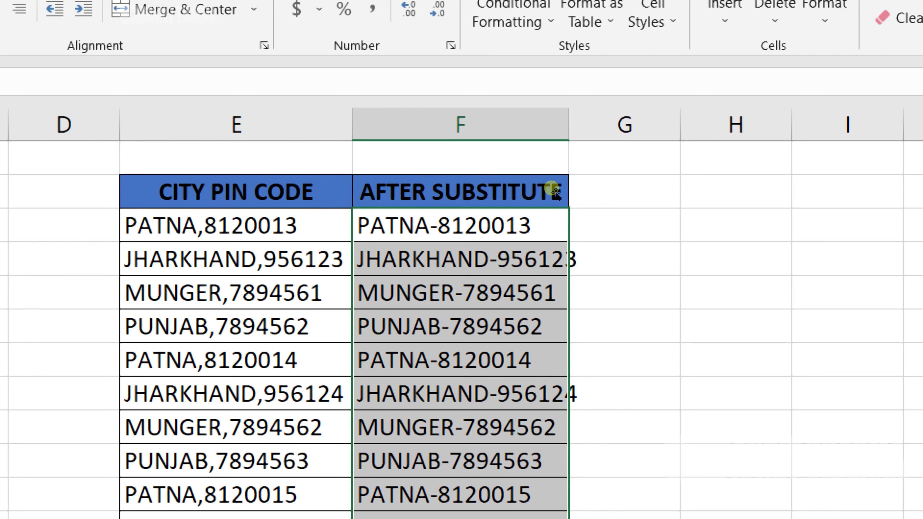
double_click(569, 125)
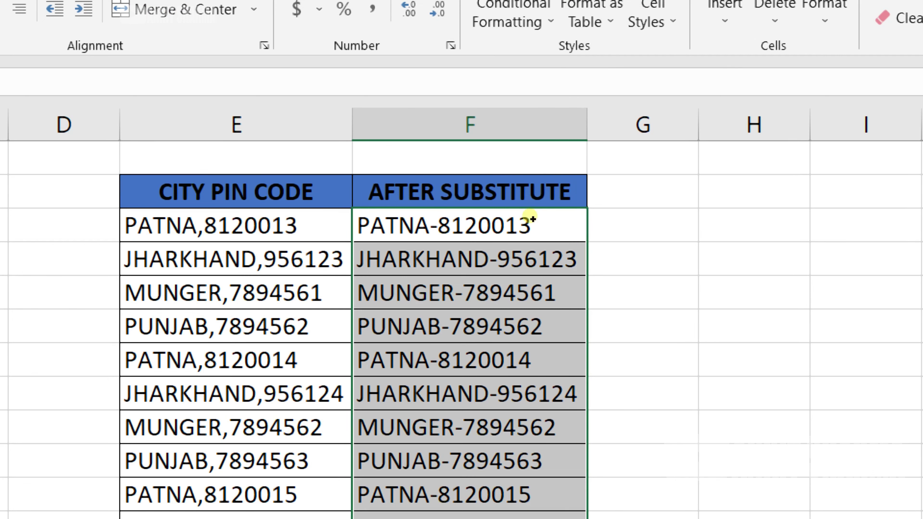